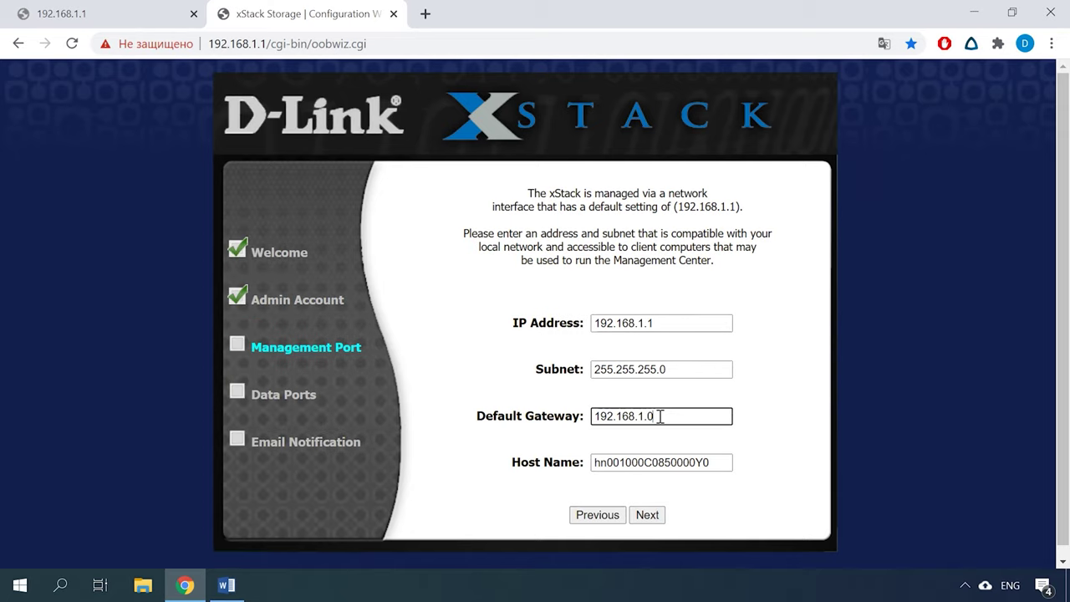
Finish the gateway entry, skip data port setup, and leave email support disabled to reach the summary
{"action": "left_click", "coordinate": [704, 387]}
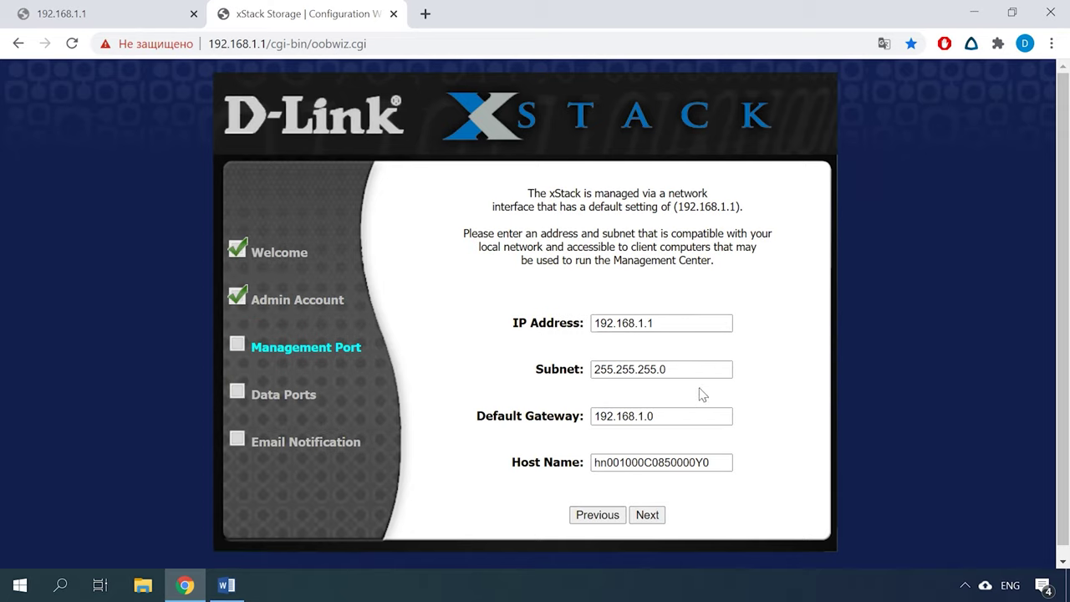
{"action": "left_click", "coordinate": [651, 516]}
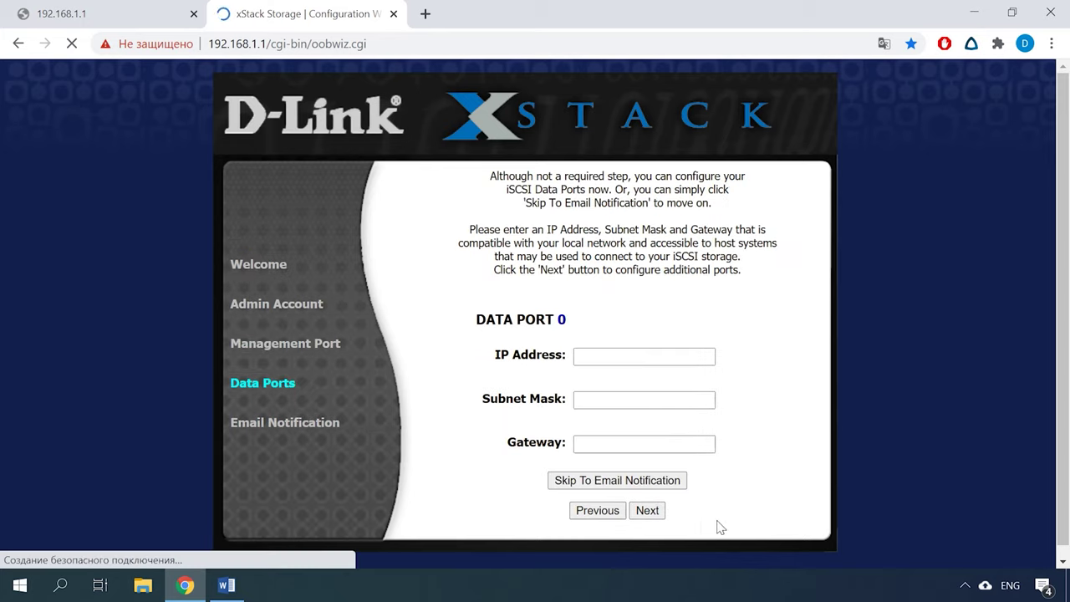
{"action": "left_click", "coordinate": [611, 351]}
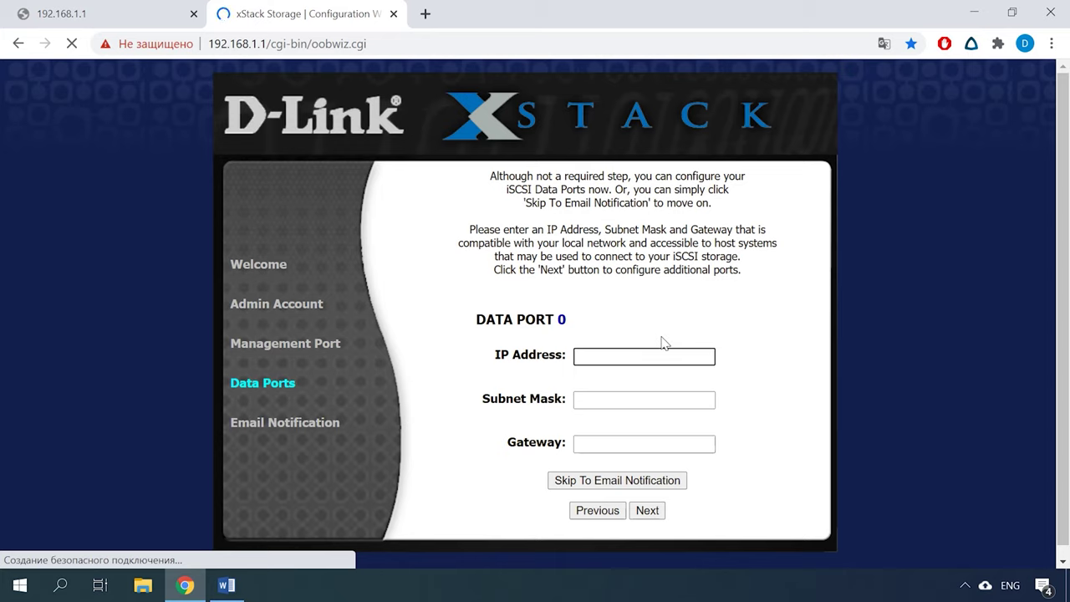
{"action": "left_click", "coordinate": [656, 482]}
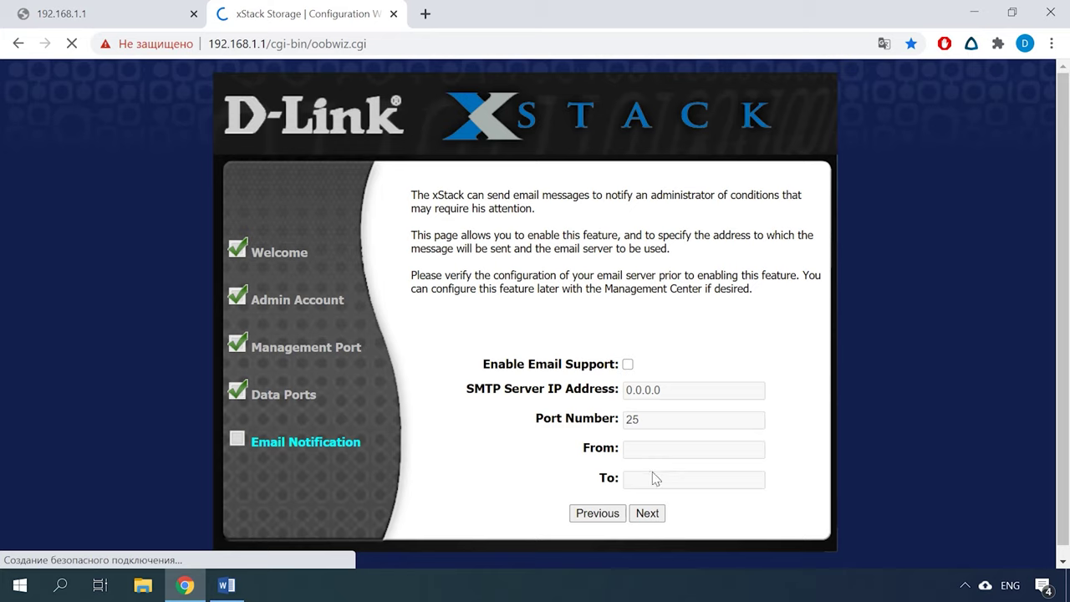
{"action": "left_click", "coordinate": [649, 522]}
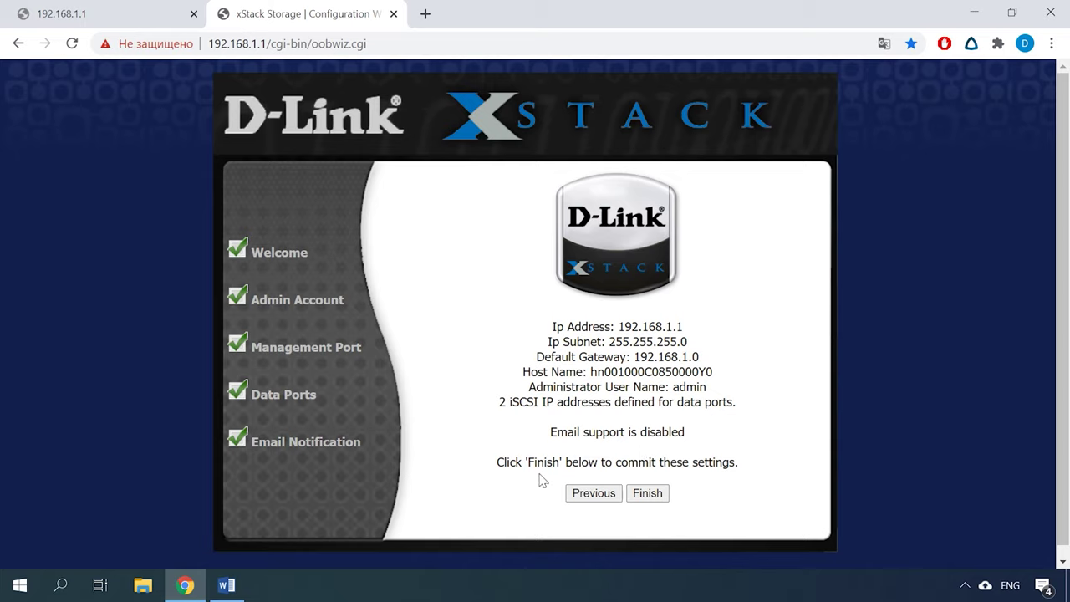
Commit the wizard's configuration settings so the Java requirement page loads
{"action": "left_click", "coordinate": [647, 500]}
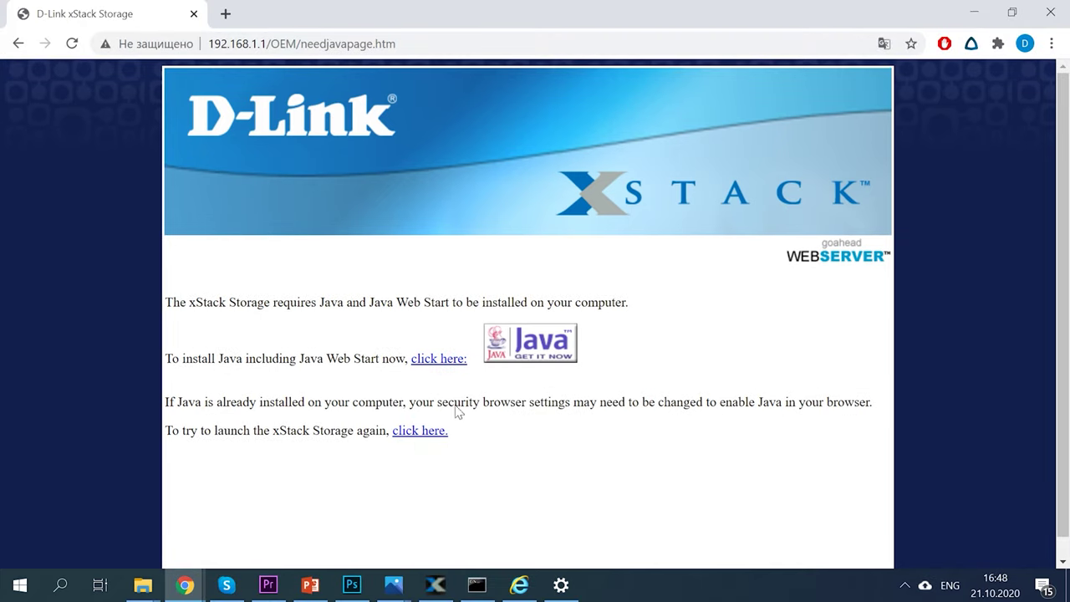
Check Oracle's Java download page, then relaunch xStack Storage to get the mgt_console3_2_7_3_1.jnlp file
{"action": "left_click", "coordinate": [448, 365]}
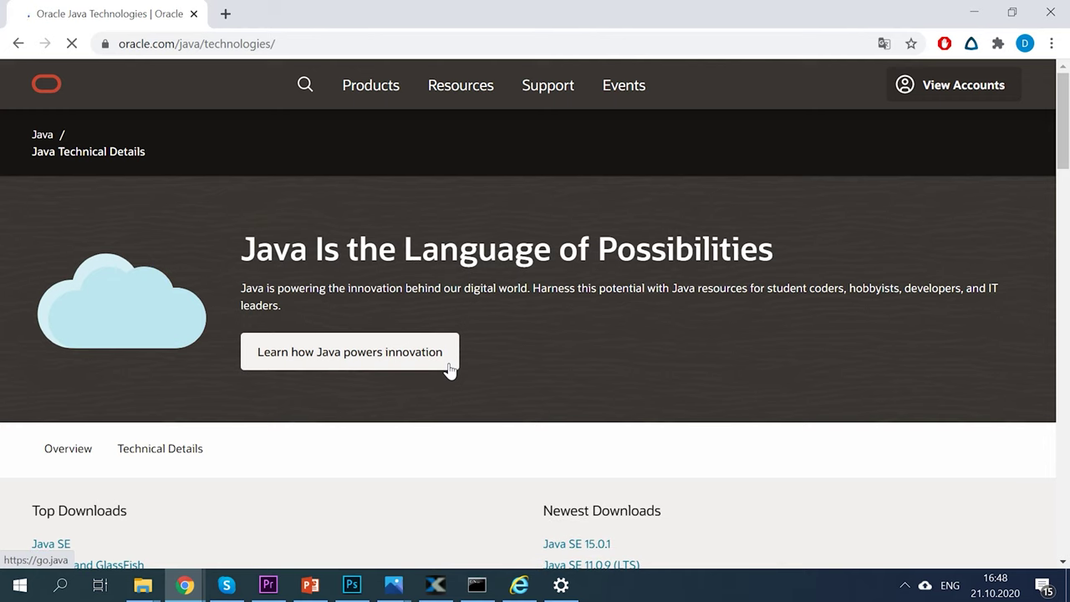
{"action": "scroll", "coordinate": [458, 370], "scroll_direction": "down", "scroll_amount": 2}
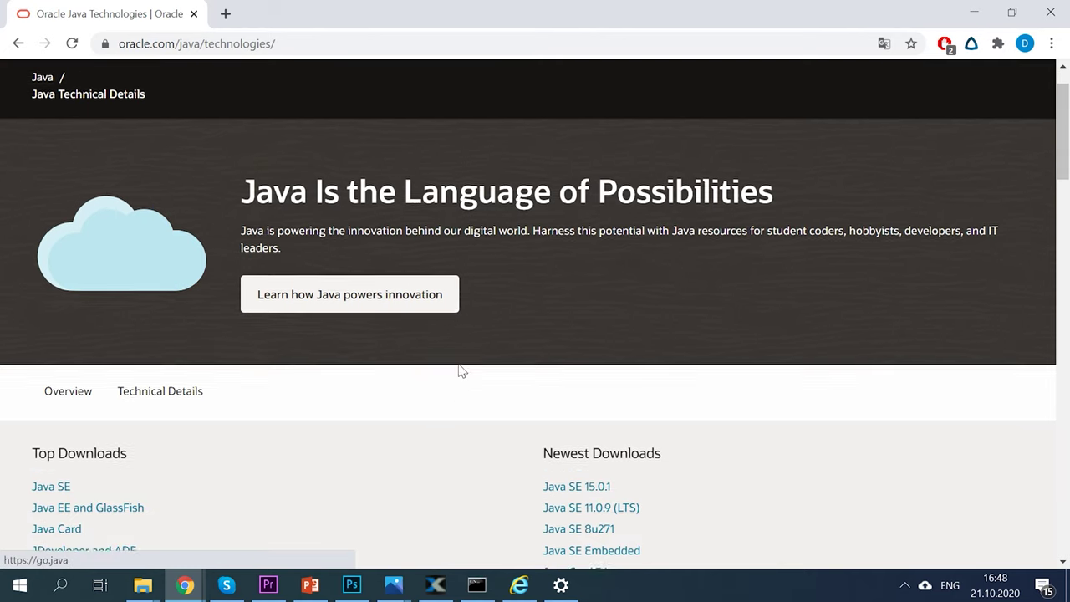
{"action": "left_click", "coordinate": [433, 438]}
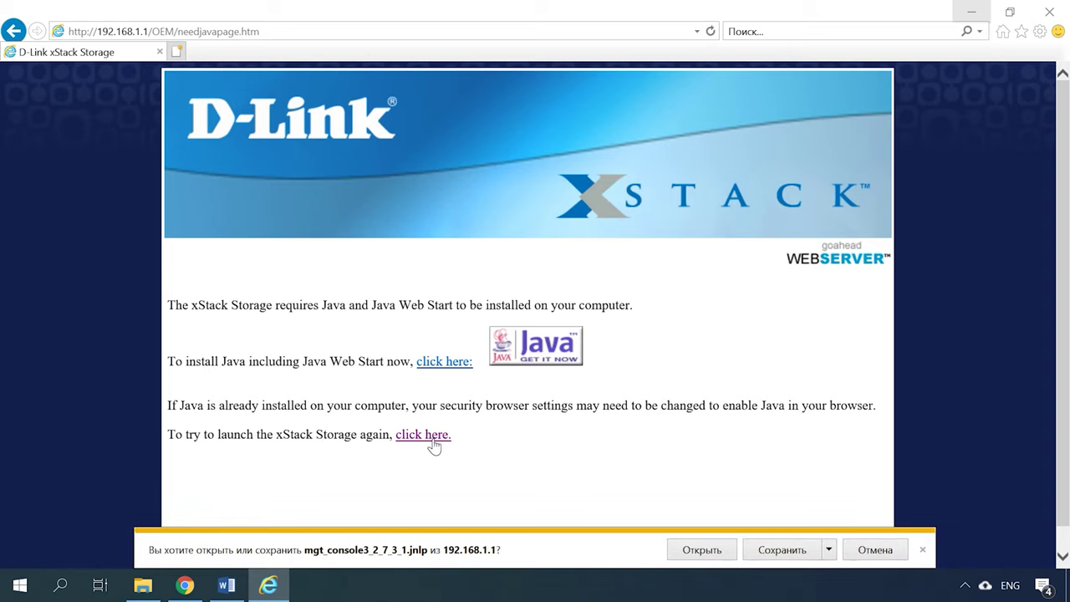
Try the blocked launch file, then copy the .jnlp address from the relaunch link's properties
{"action": "left_click", "coordinate": [702, 550]}
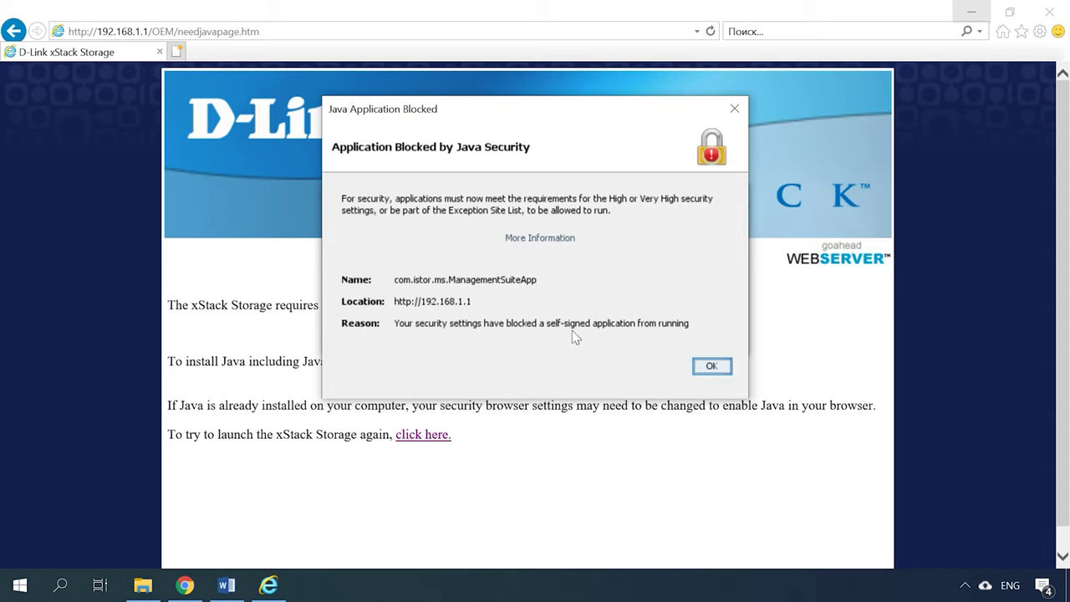
{"action": "left_click", "coordinate": [710, 368]}
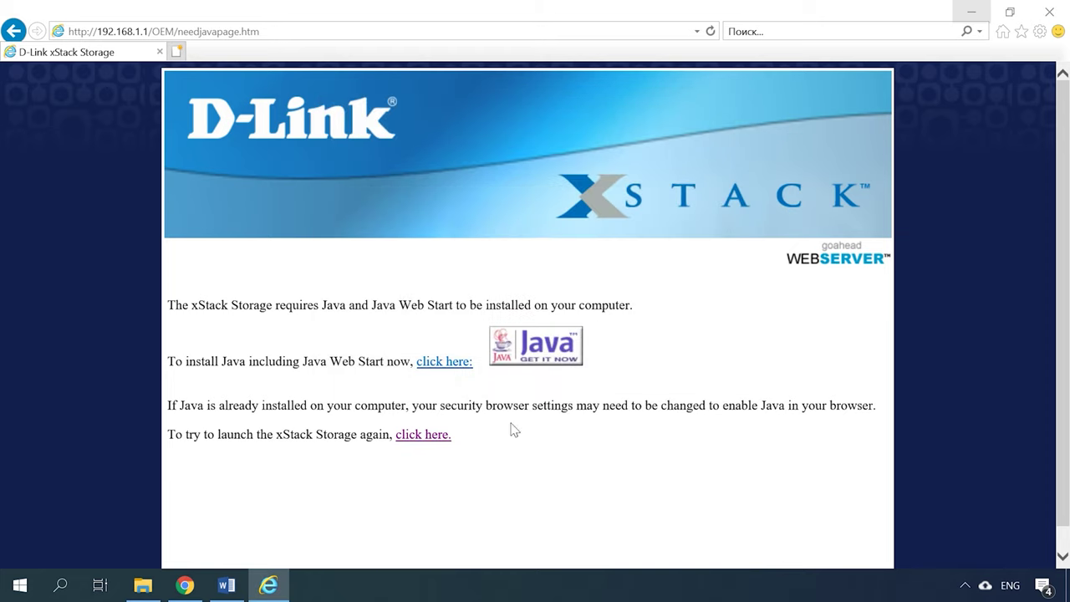
{"action": "right_click", "coordinate": [435, 434]}
{"action": "left_click", "coordinate": [477, 353]}
{"action": "left_click_drag", "start_coordinate": [224, 187], "coordinate": [61, 116]}
{"action": "right_click", "coordinate": [138, 184]}
{"action": "left_click", "coordinate": [179, 234]}
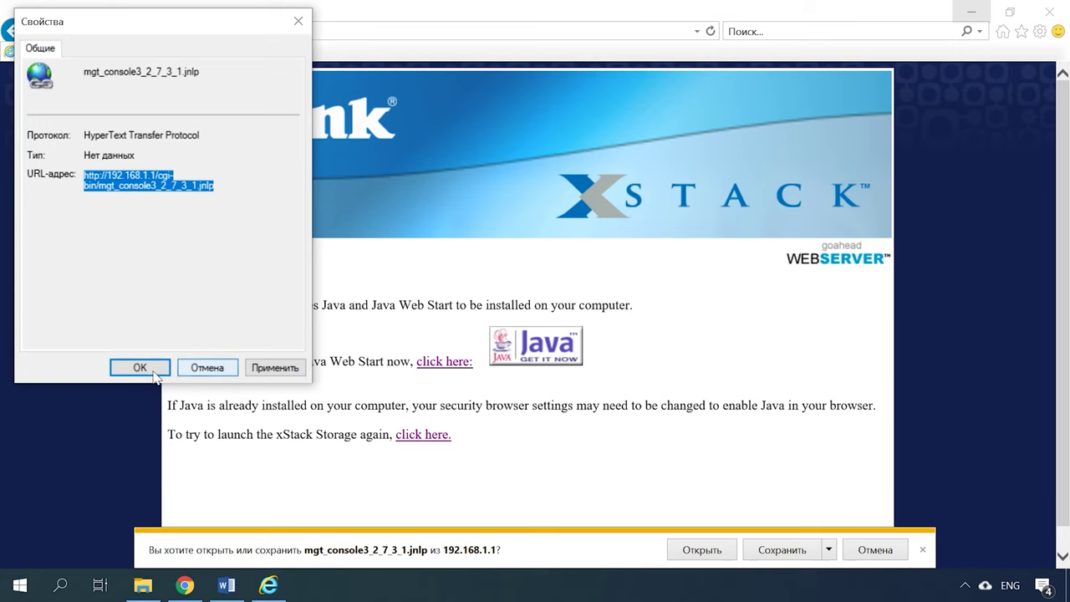
{"action": "left_click", "coordinate": [142, 370]}
Add the copied .jnlp URL to Java's Exception Site List, accepting the HTTP risk, and apply
{"action": "left_click", "coordinate": [20, 585]}
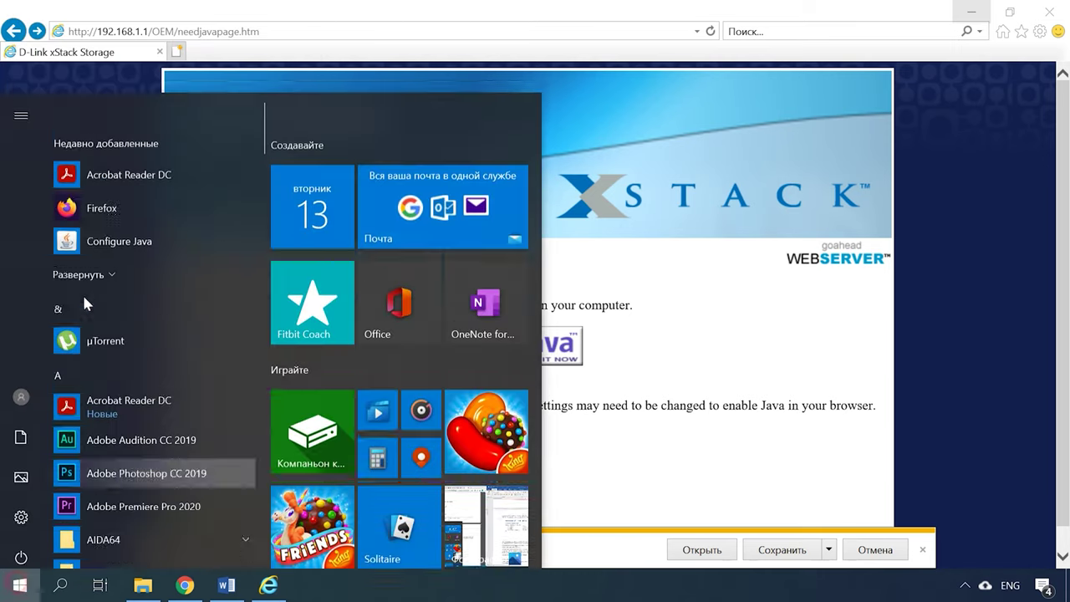
{"action": "left_click", "coordinate": [114, 199]}
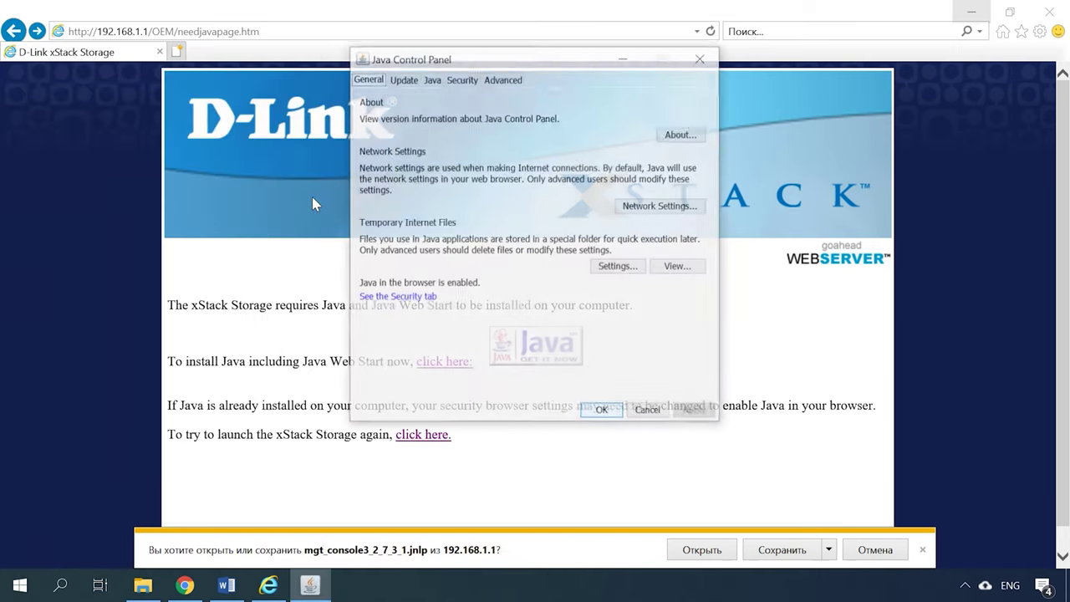
{"action": "left_click", "coordinate": [461, 79]}
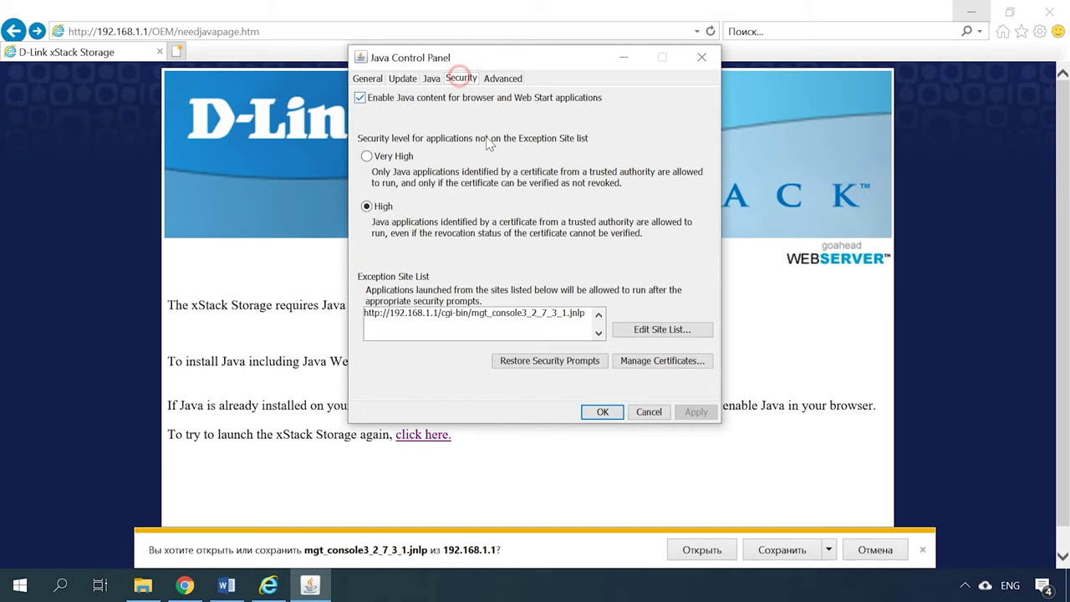
{"action": "left_click", "coordinate": [634, 330]}
{"action": "left_click", "coordinate": [614, 335]}
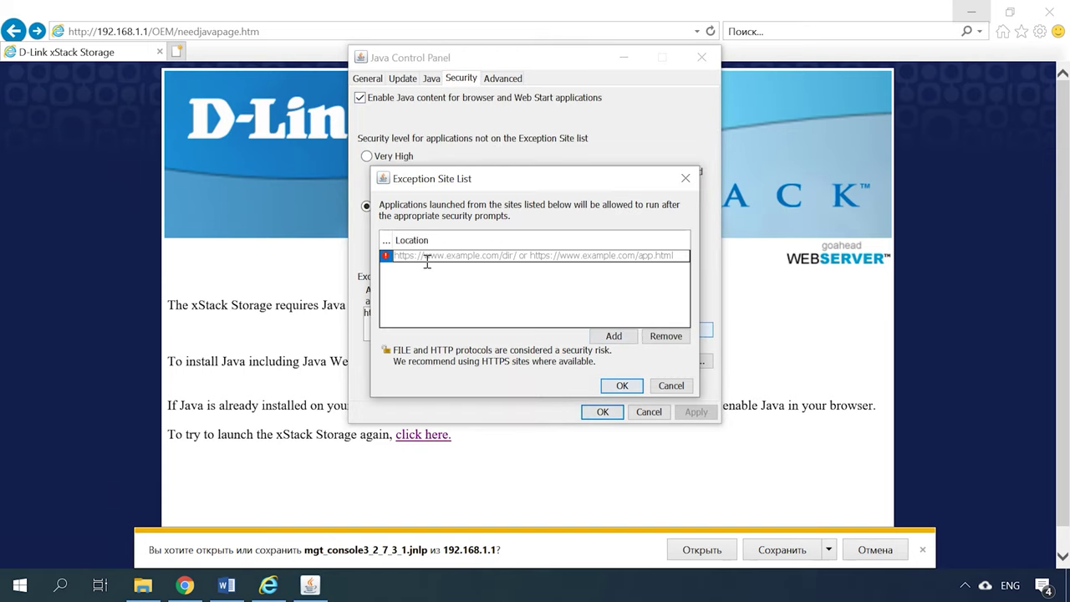
{"action": "key", "text": "ctrl+v"}
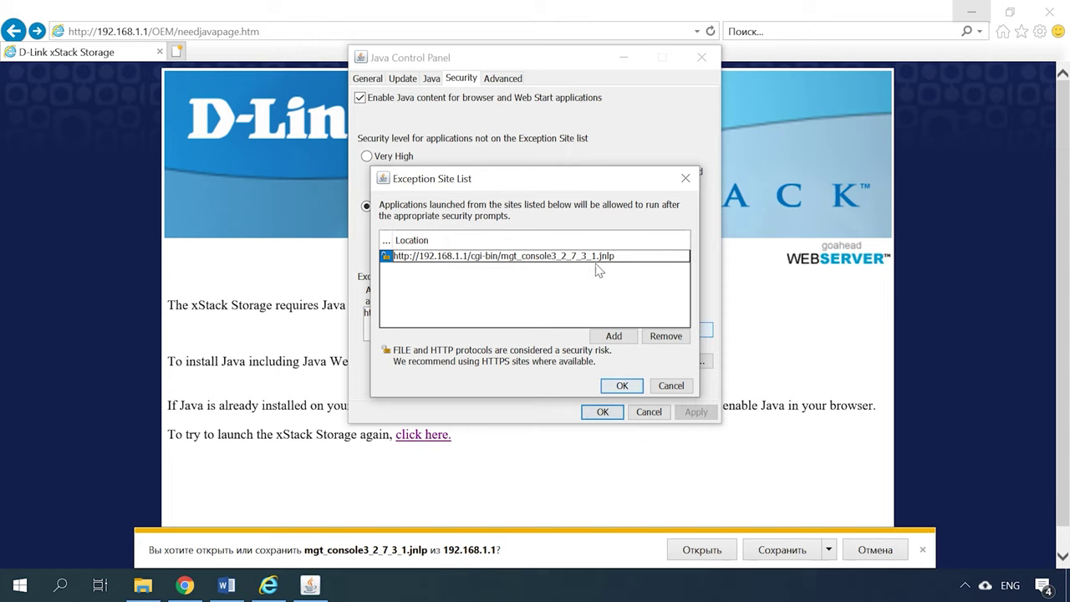
{"action": "left_click", "coordinate": [622, 385]}
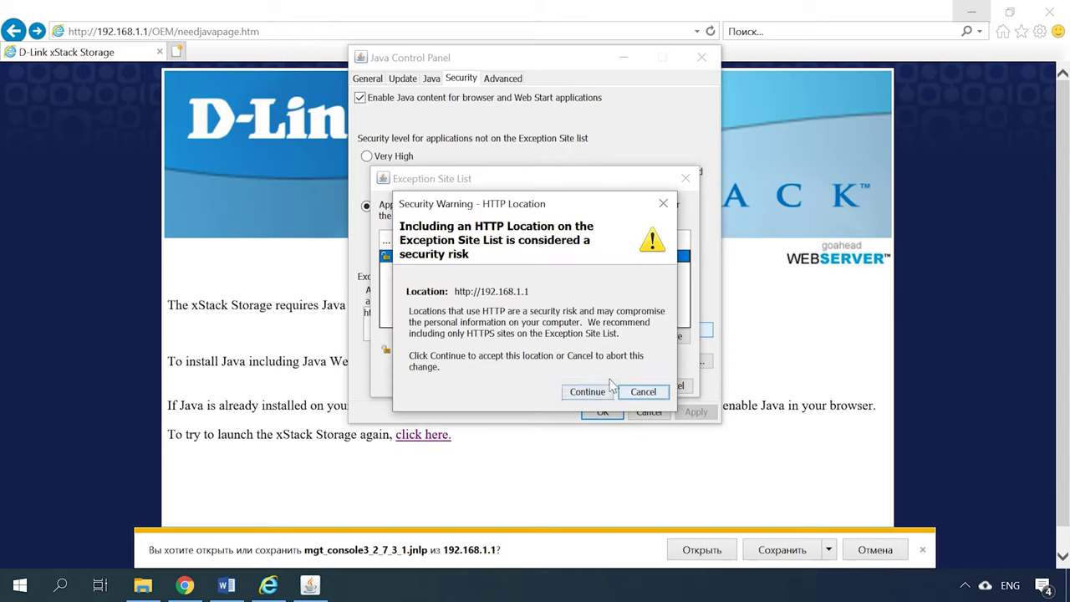
{"action": "left_click", "coordinate": [591, 389]}
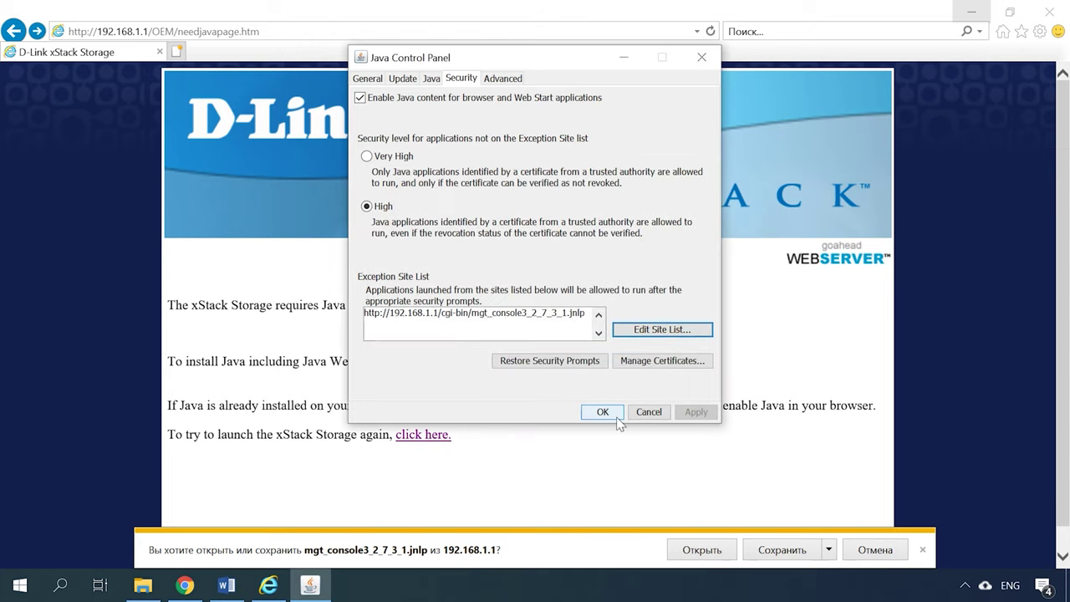
{"action": "left_click", "coordinate": [602, 415]}
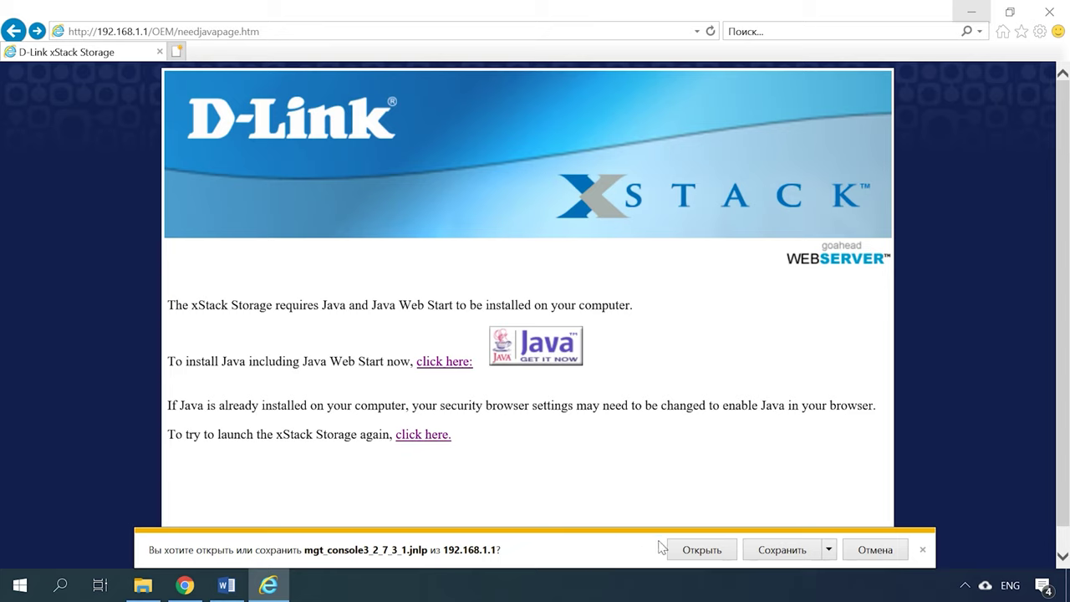
Run the console launch file, accept the risk, allow firewall access, and log in with the administrator password
{"action": "left_click", "coordinate": [696, 553]}
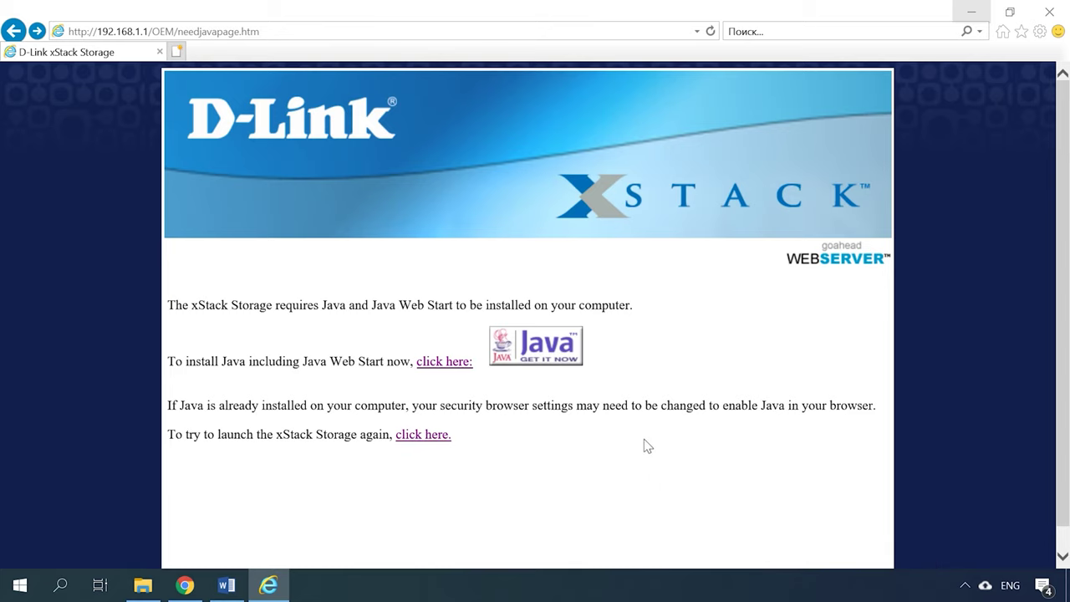
{"action": "left_click", "coordinate": [390, 376]}
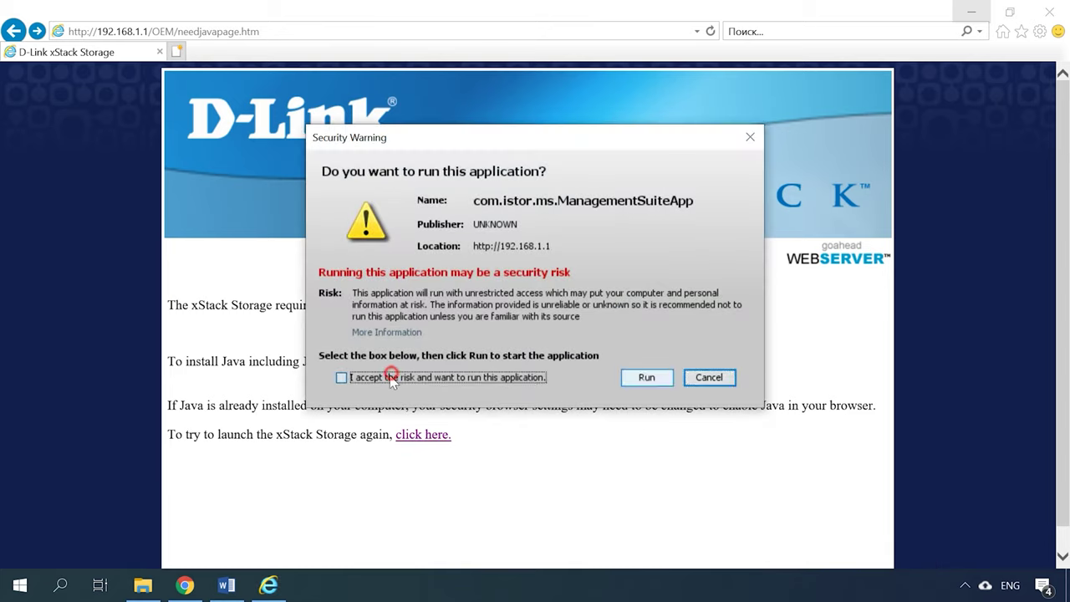
{"action": "left_click", "coordinate": [649, 378]}
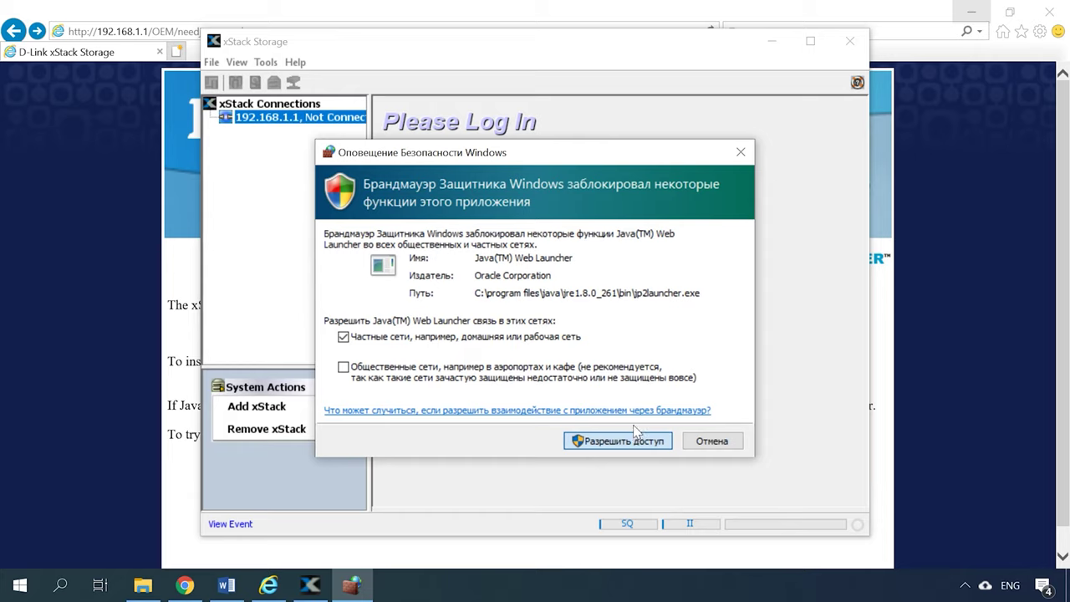
{"action": "left_click", "coordinate": [623, 439]}
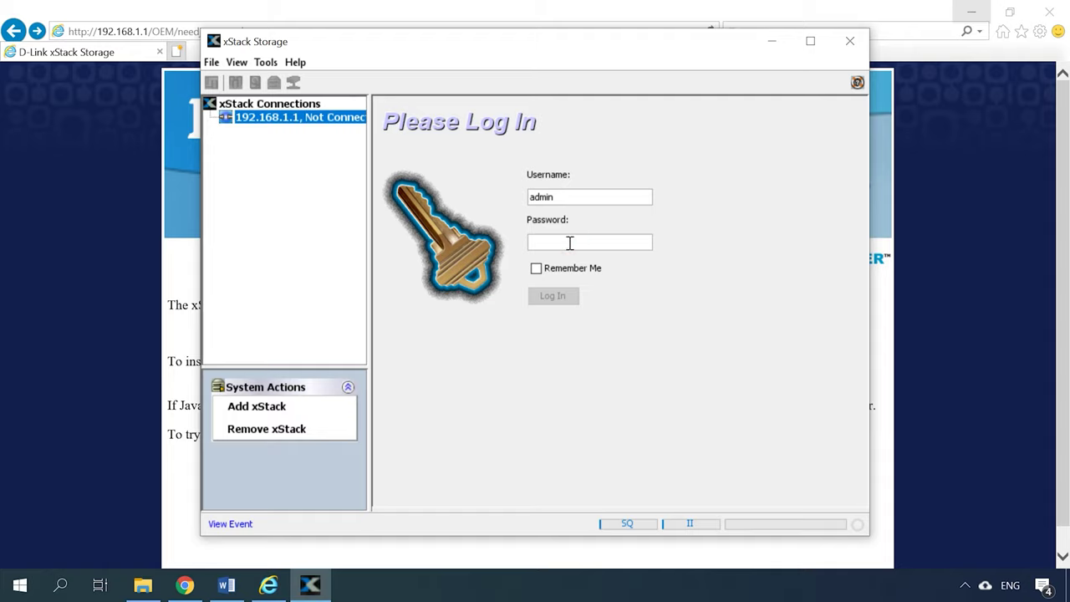
{"action": "type", "text": "m"}
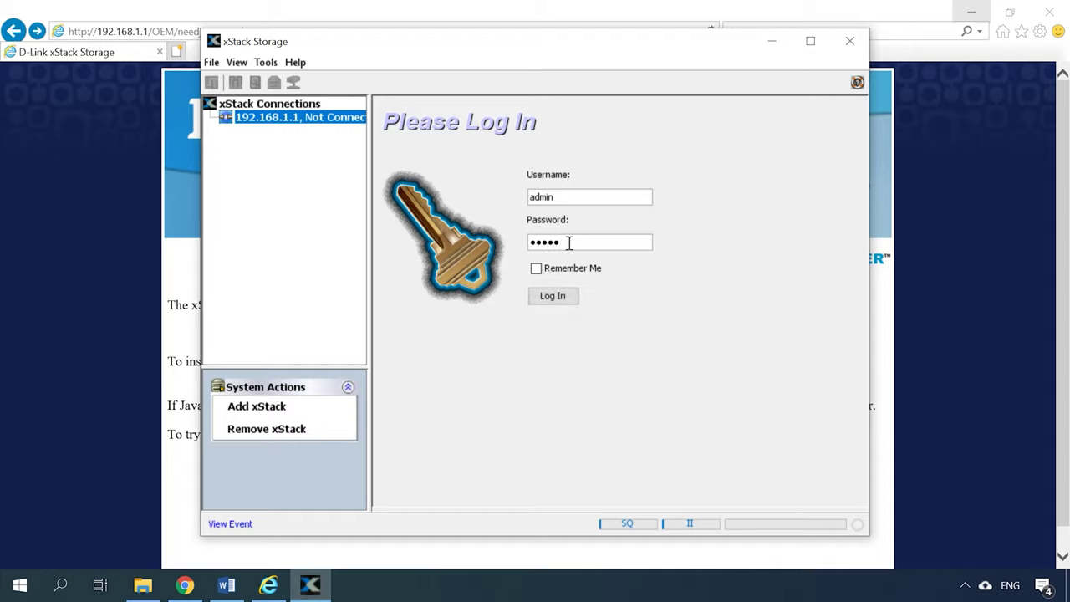
{"action": "left_click", "coordinate": [555, 298]}
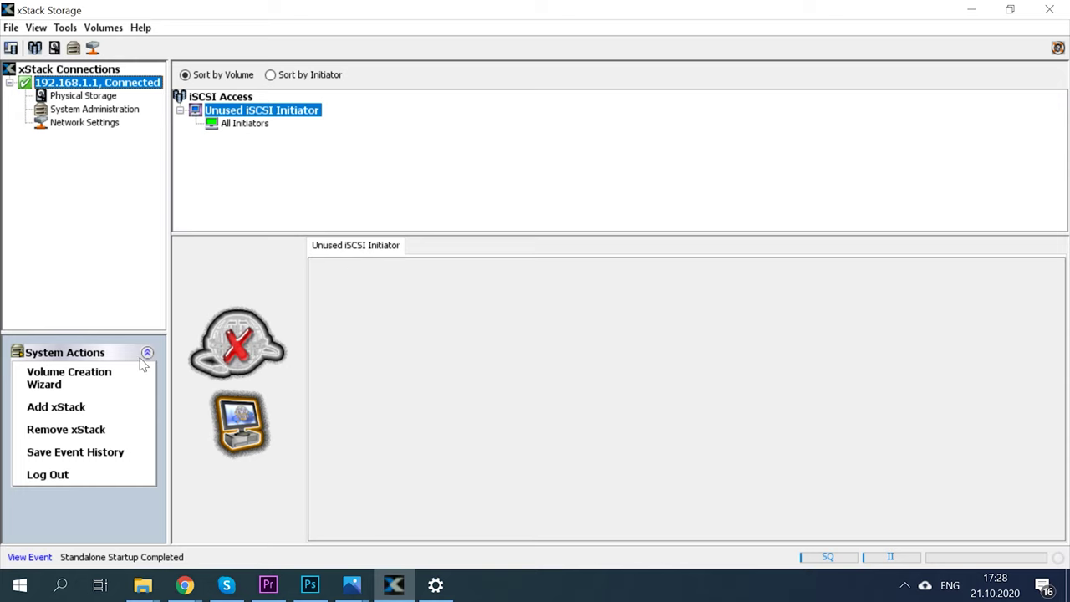
Start the Volume Creation Wizard, name the volume 'Server', and choose manual configuration
{"action": "left_click", "coordinate": [55, 386]}
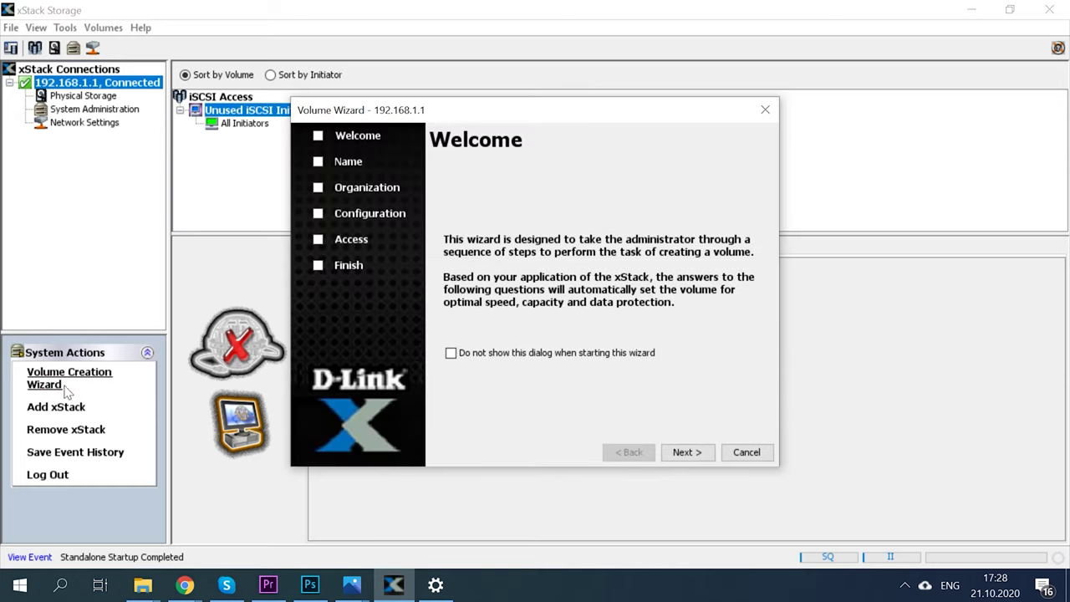
{"action": "left_click", "coordinate": [684, 453]}
{"action": "left_click", "coordinate": [541, 289]}
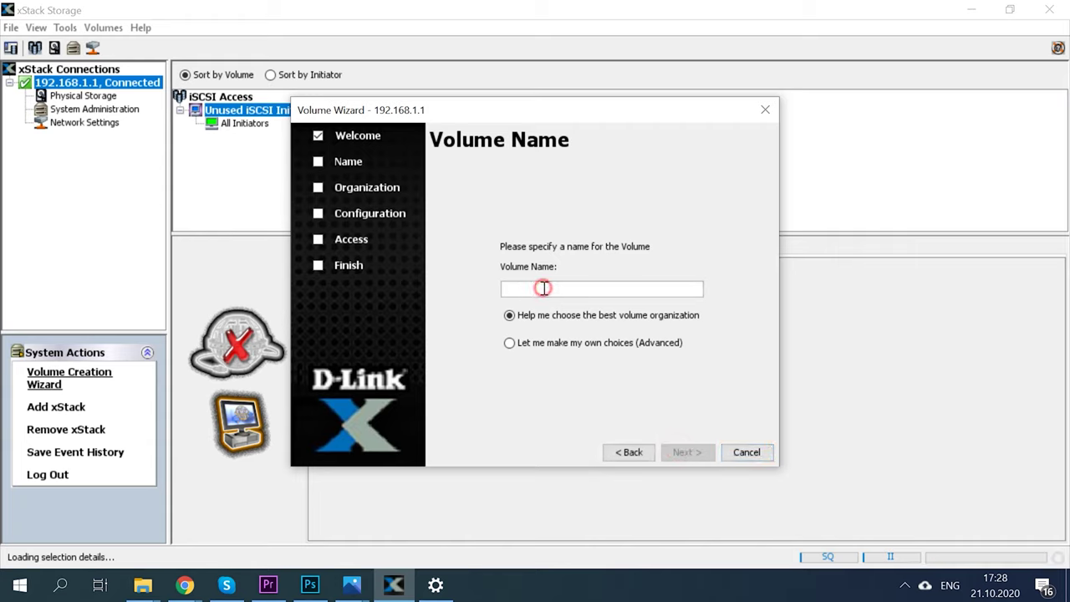
{"action": "type", "text": "Server"}
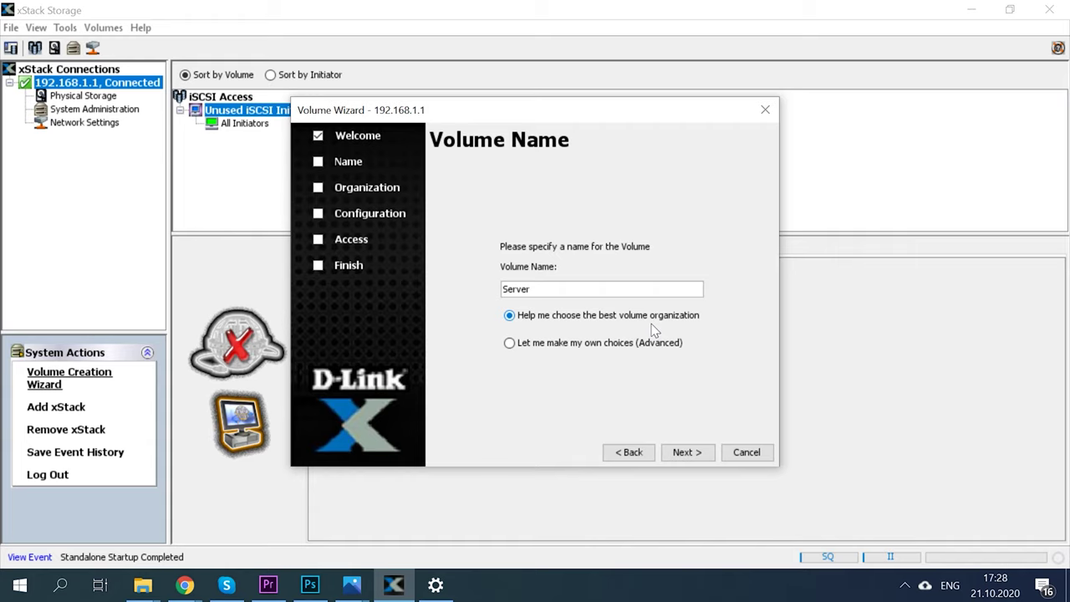
{"action": "left_click", "coordinate": [509, 344]}
{"action": "left_click", "coordinate": [693, 458]}
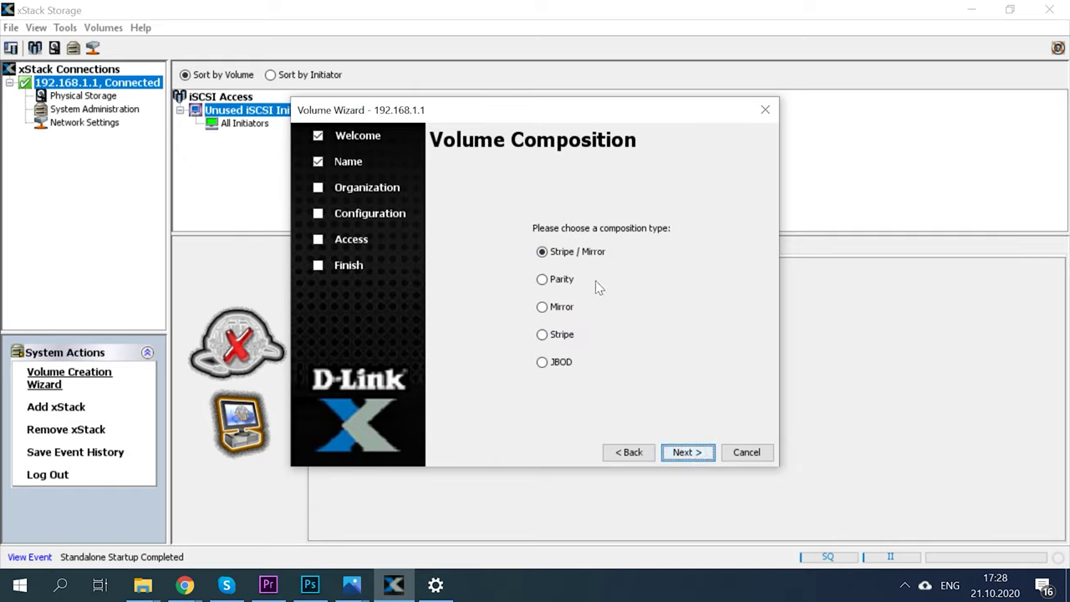
Make it a JBOD volume on manually selected Drive 0 with 297 GB capacity
{"action": "left_click", "coordinate": [556, 363]}
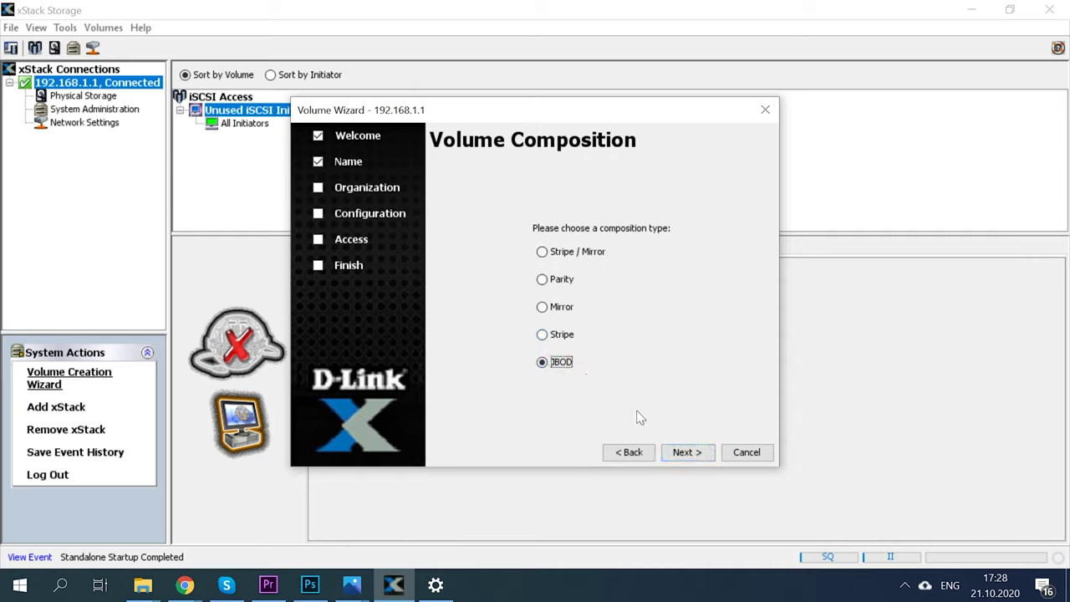
{"action": "left_click", "coordinate": [687, 454]}
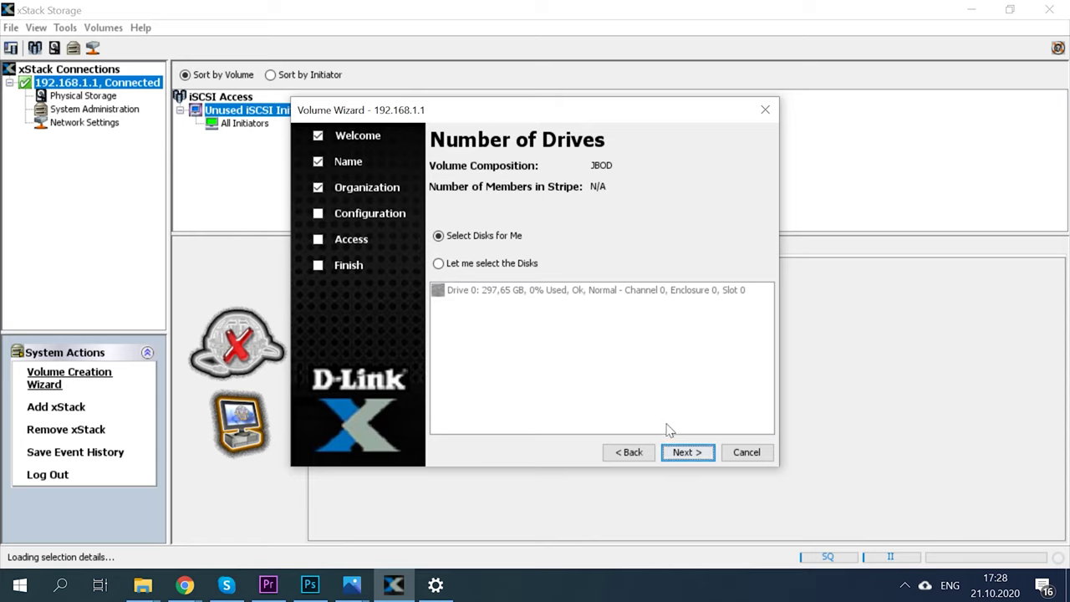
{"action": "left_click", "coordinate": [454, 264]}
{"action": "left_click", "coordinate": [544, 295]}
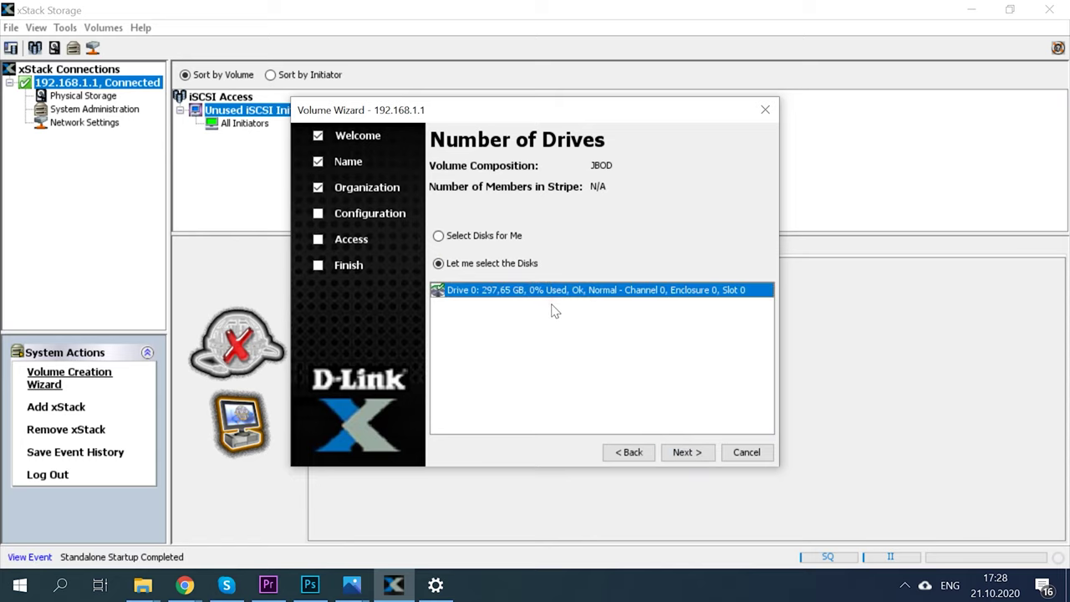
{"action": "left_click", "coordinate": [687, 452]}
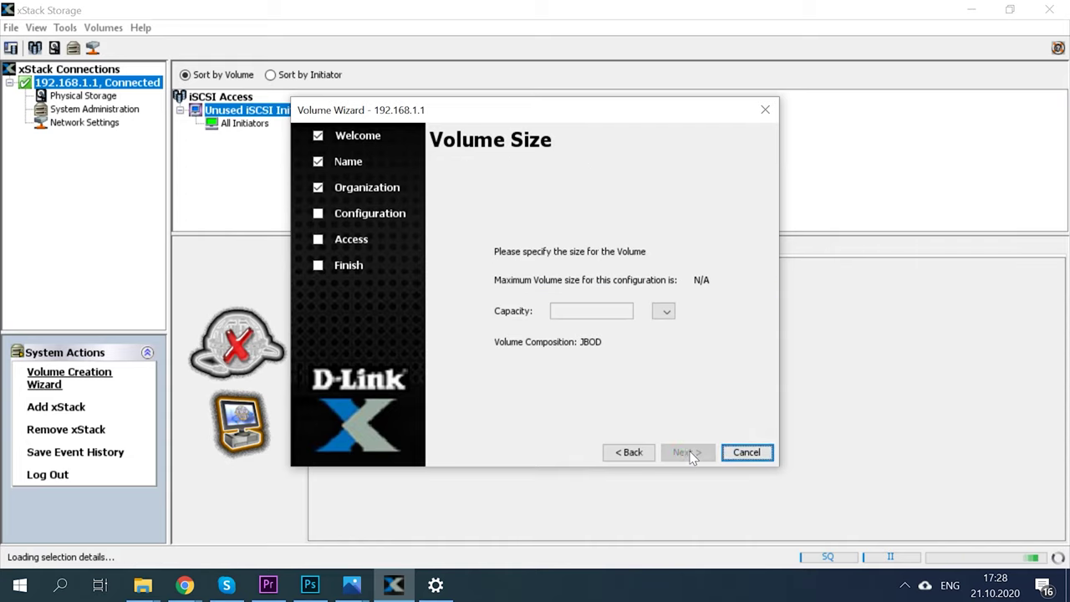
{"action": "double_click", "coordinate": [598, 310]}
{"action": "type", "text": "297"}
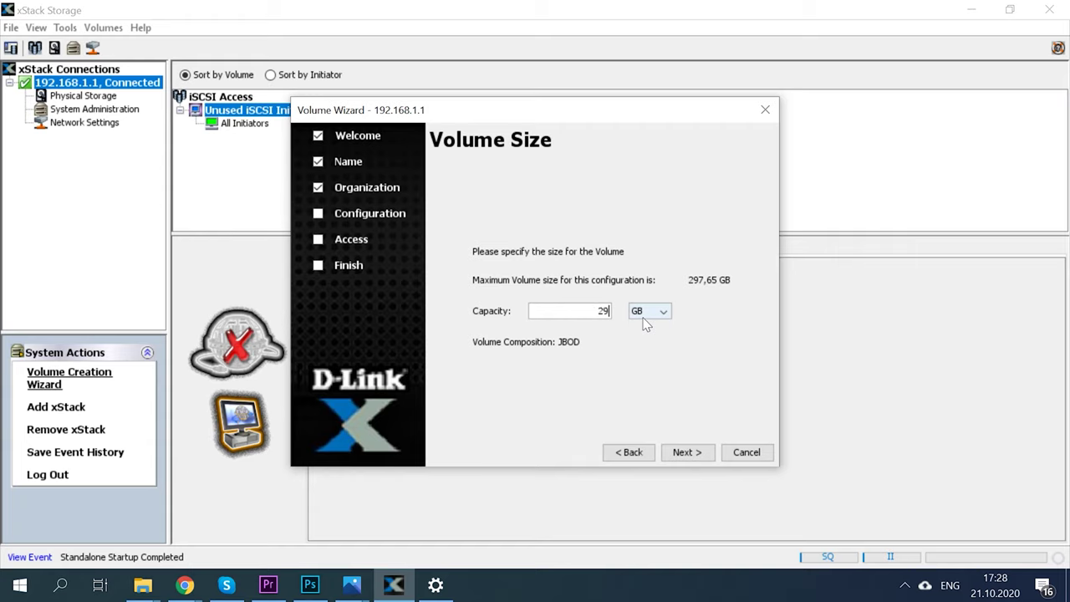
{"action": "left_click", "coordinate": [695, 458]}
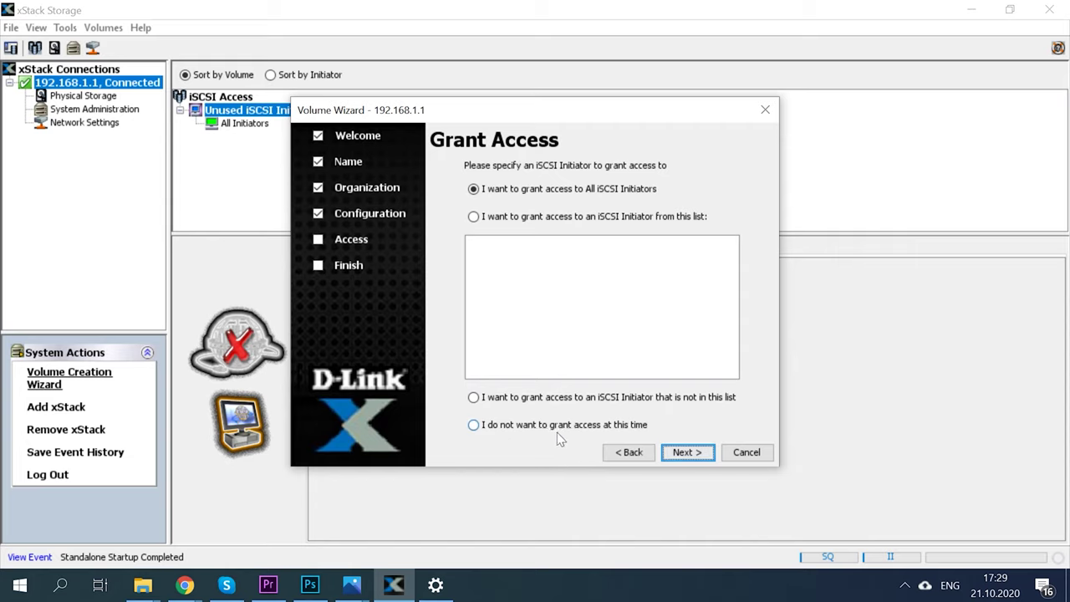
Keep access for all initiators, create the Server volume, and close the wizard
{"action": "left_click", "coordinate": [688, 455]}
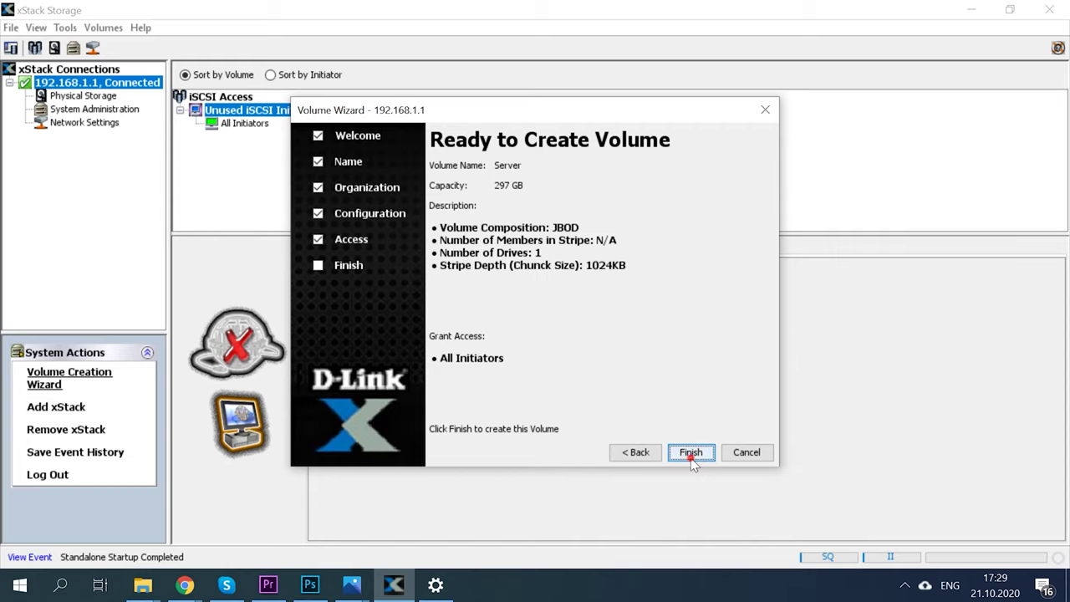
{"action": "left_click", "coordinate": [691, 456]}
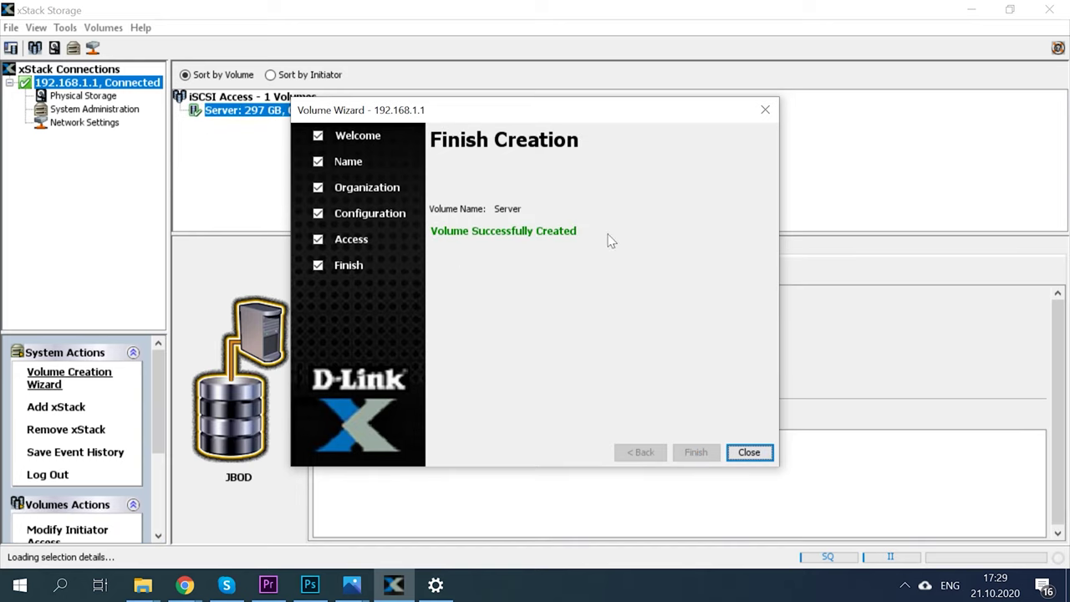
{"action": "left_click", "coordinate": [749, 454]}
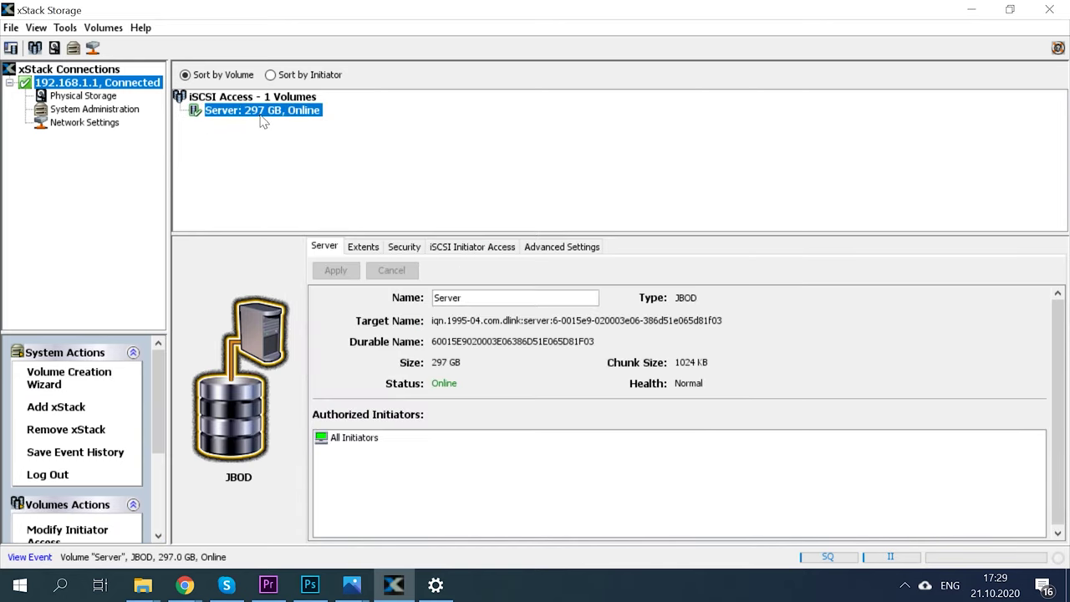
{"action": "left_click", "coordinate": [88, 124]}
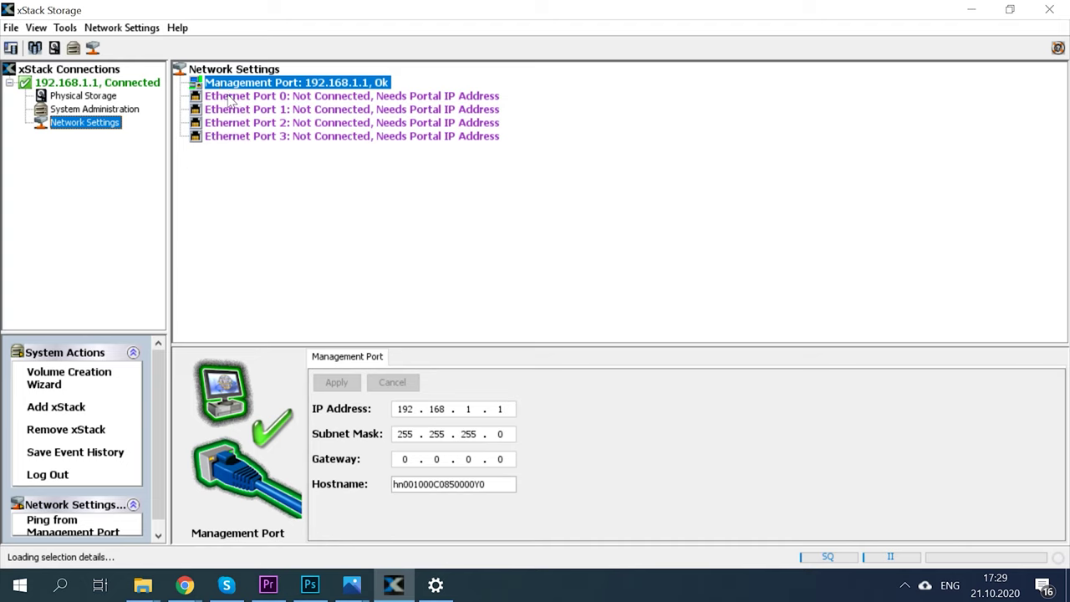
Create an Ethernet Port 0 portal: IP 192.168.1.34, mask 255.255.255.0, gateway 192.168.1.0, admin status Enabled
{"action": "left_click", "coordinate": [251, 98]}
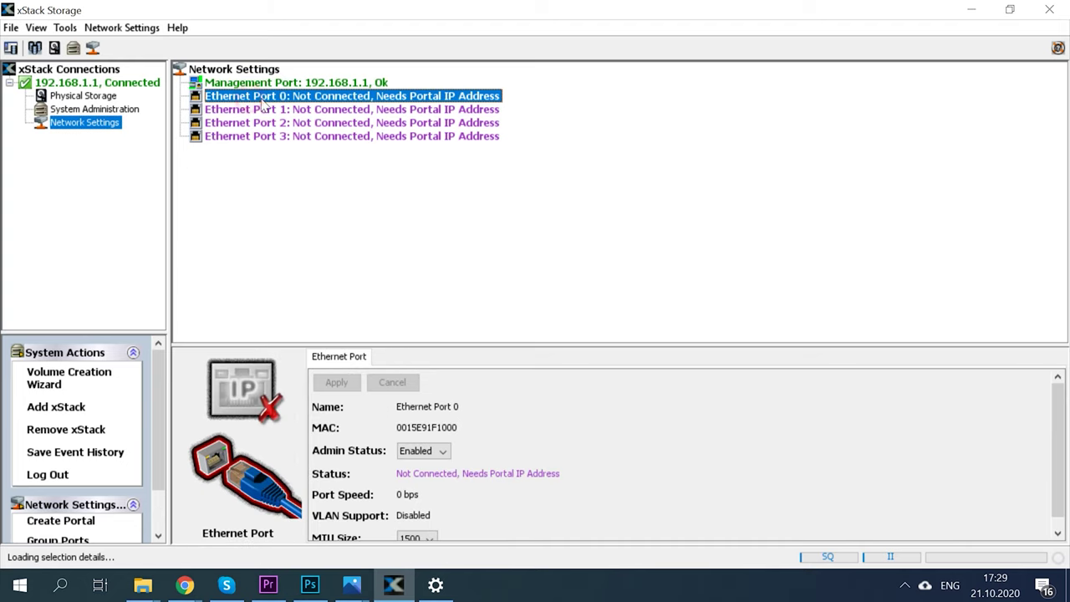
{"action": "right_click", "coordinate": [321, 99]}
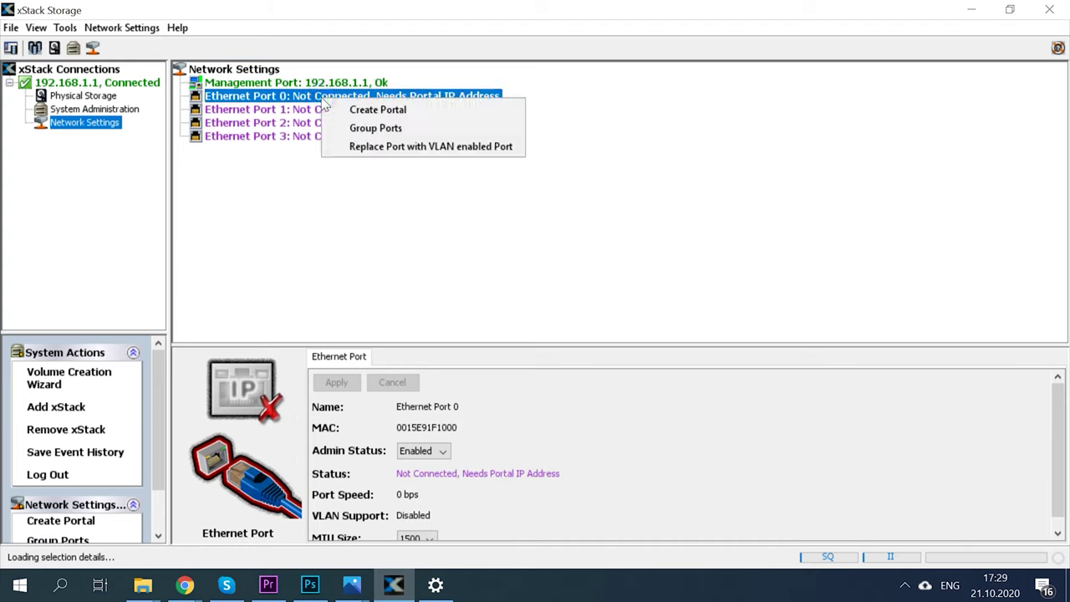
{"action": "left_click", "coordinate": [393, 117]}
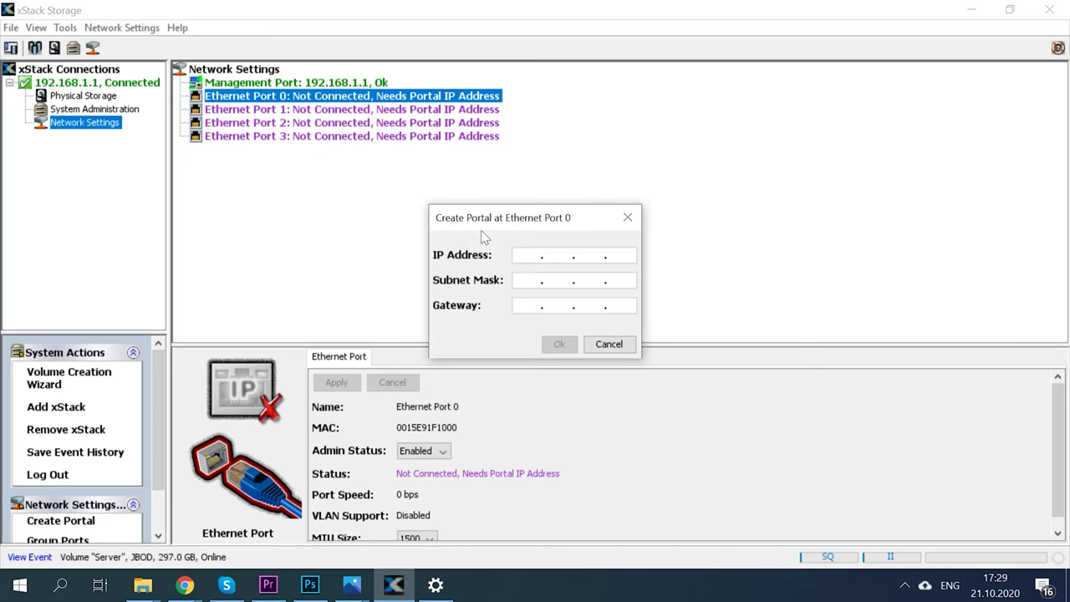
{"action": "type", "text": "192 . 168 . 1 . 34"}
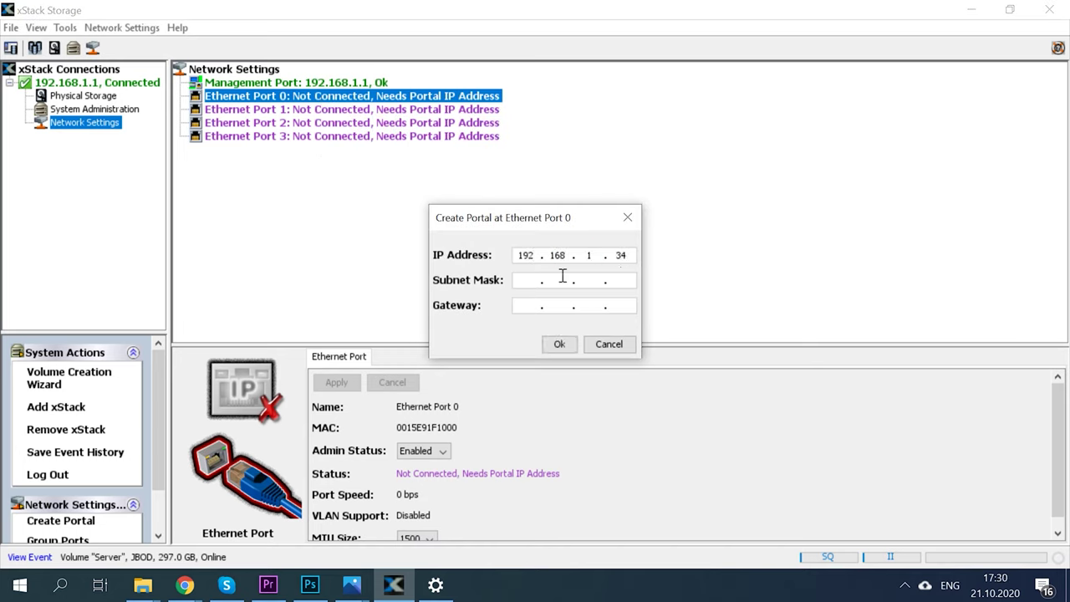
{"action": "left_click", "coordinate": [528, 282]}
{"action": "type", "text": "255.255.255.0"}
{"action": "left_click", "coordinate": [545, 306]}
{"action": "type", "text": "192.168.1."}
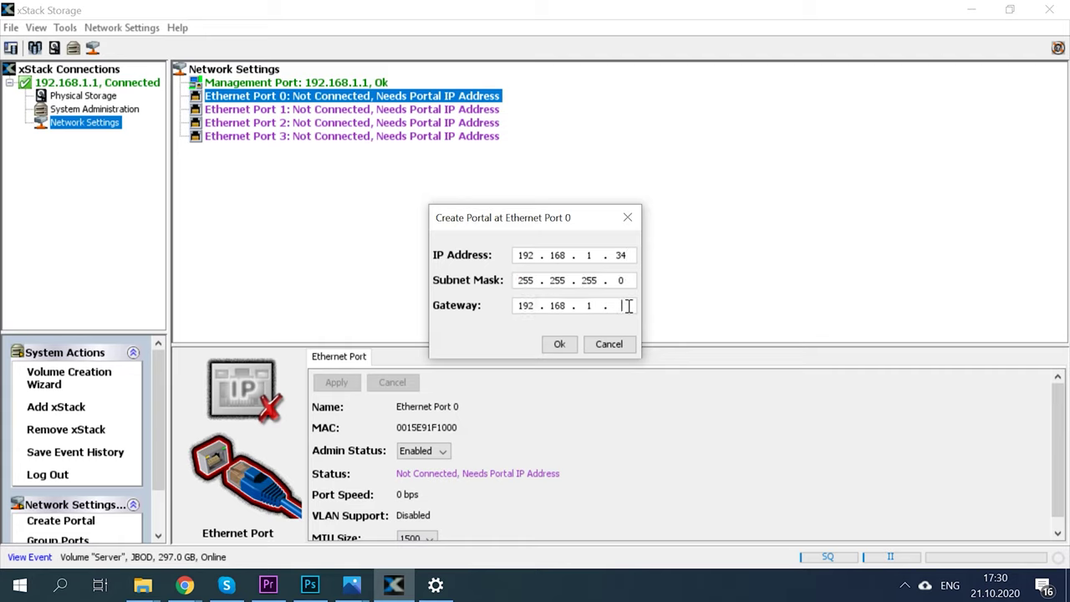
{"action": "type", "text": "0"}
{"action": "left_click", "coordinate": [558, 344]}
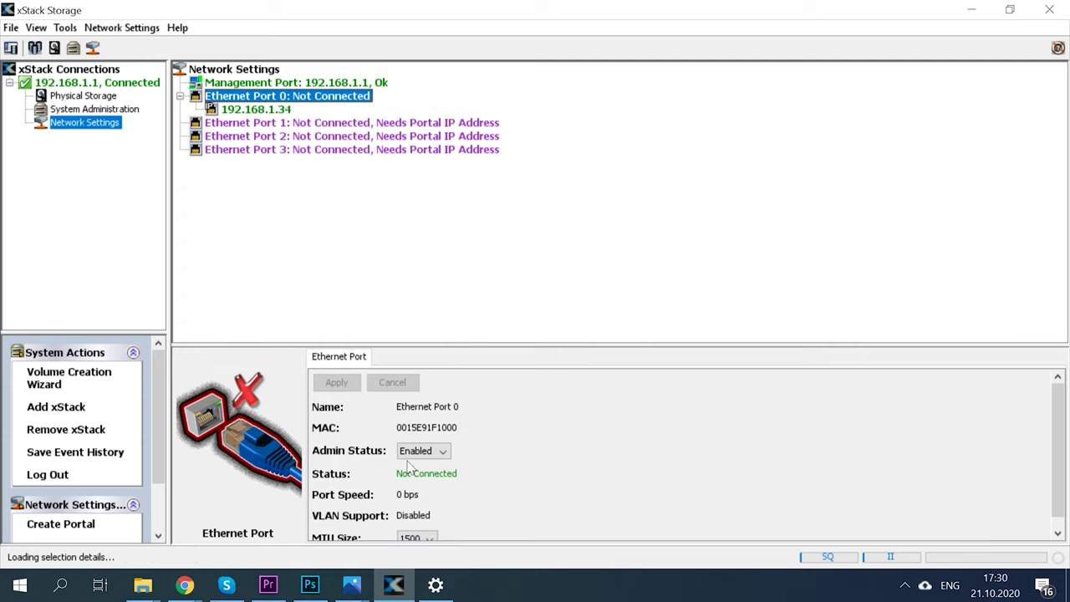
{"action": "left_click", "coordinate": [444, 452]}
{"action": "left_click", "coordinate": [448, 469]}
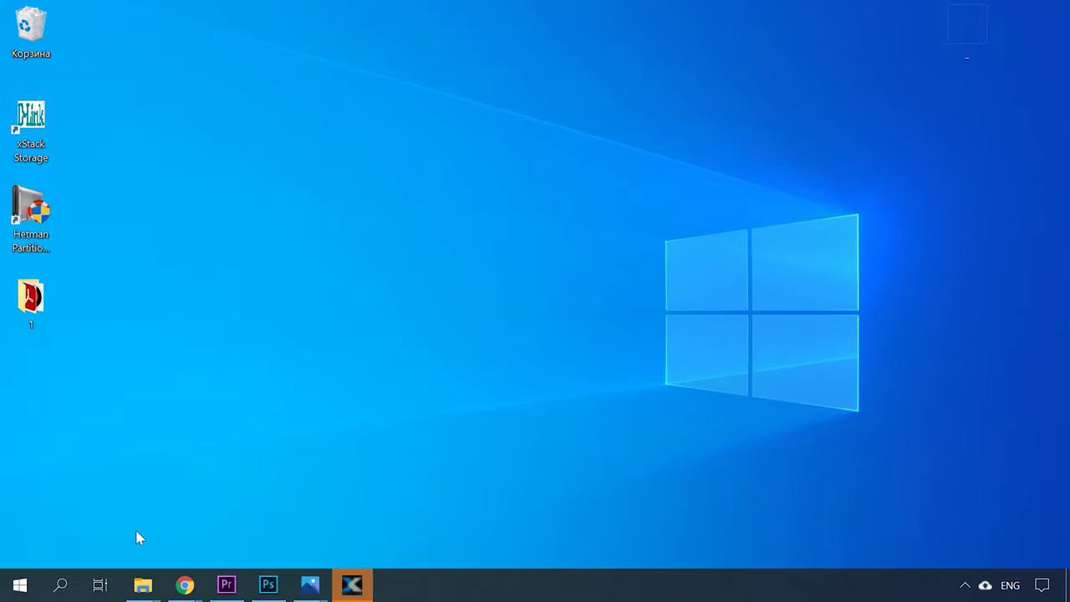
Start the iSCSI service and connect to the 192.168.1.34 target, adding it to favourite targets
{"action": "left_click", "coordinate": [60, 584]}
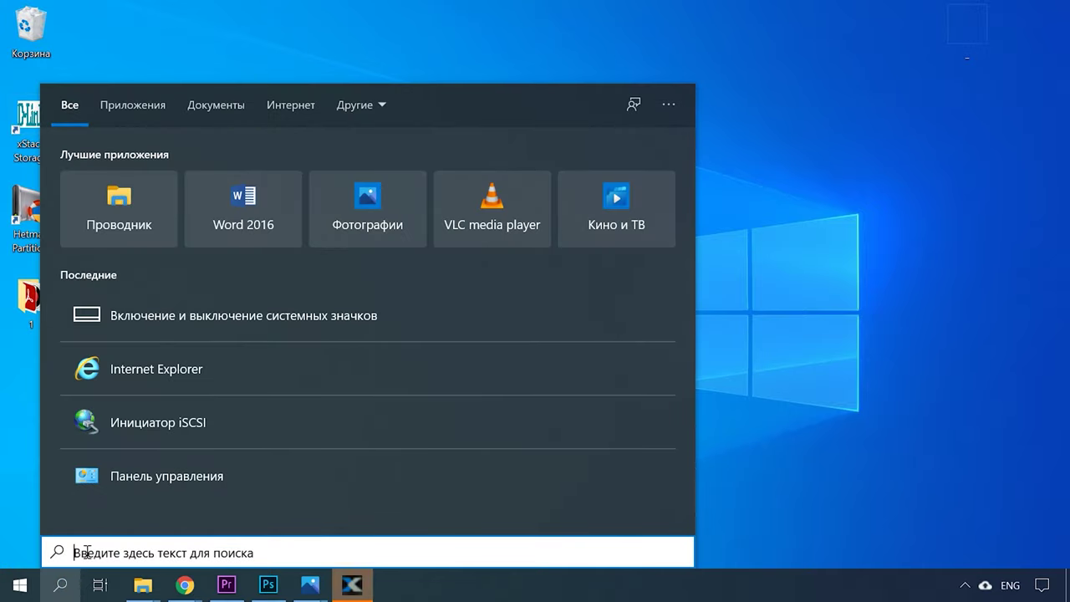
{"action": "left_click", "coordinate": [296, 442]}
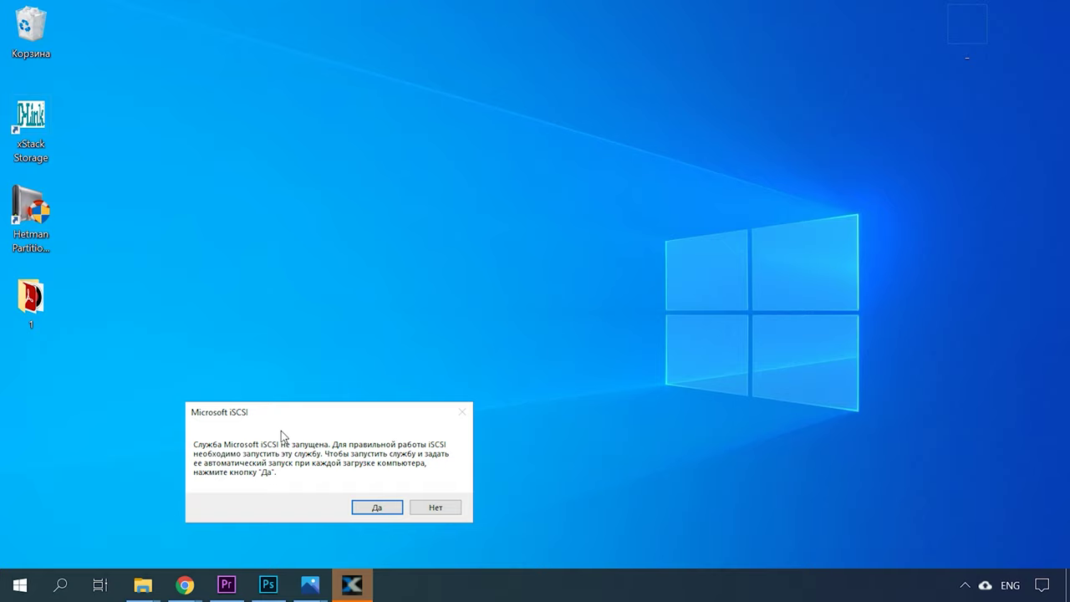
{"action": "key", "text": "Return"}
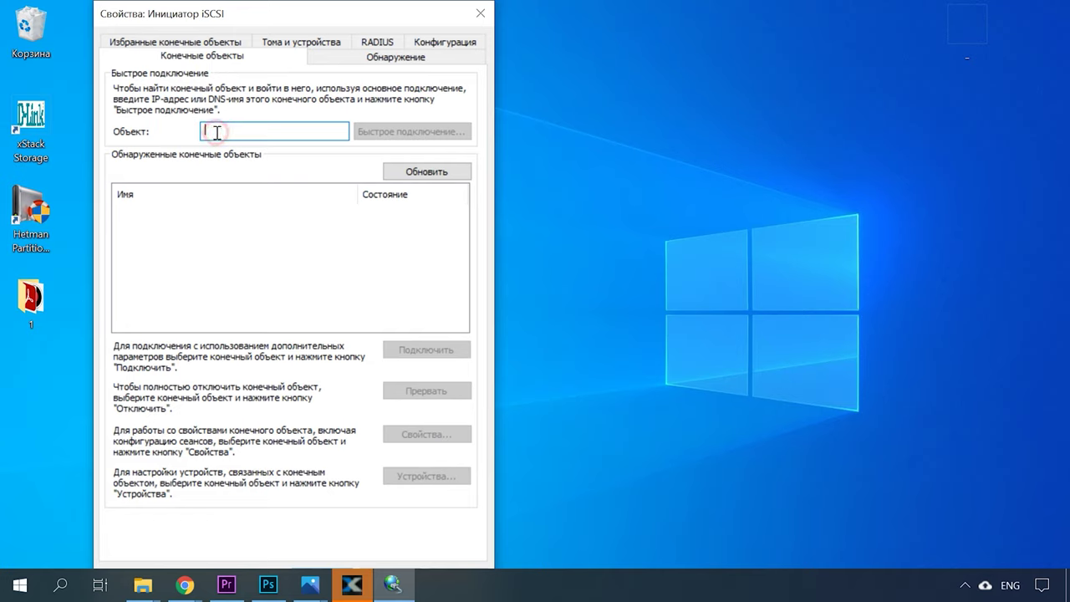
{"action": "type", "text": "192.168.1.34"}
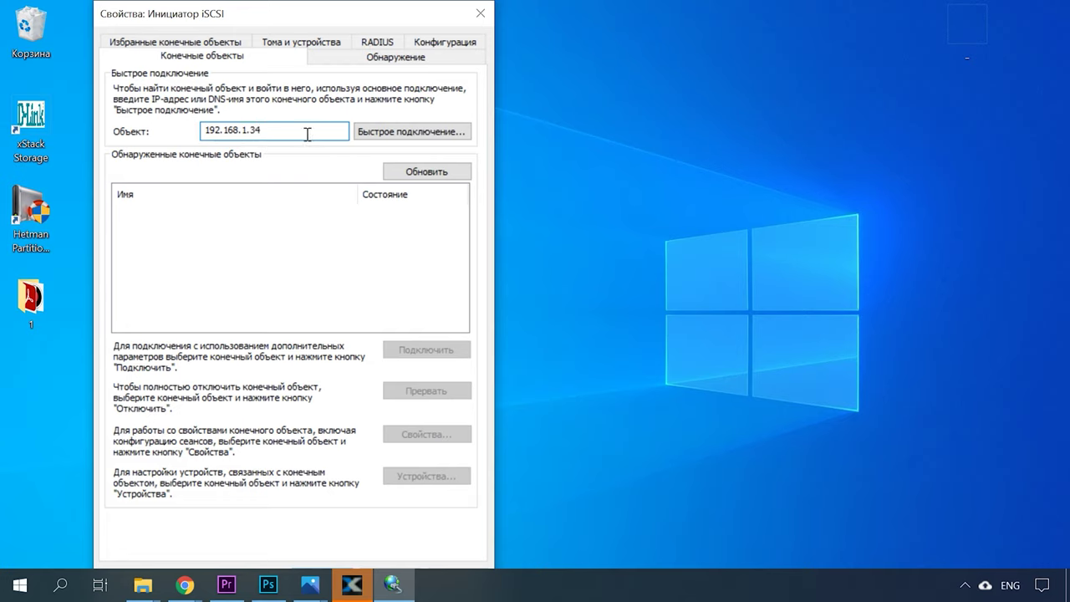
{"action": "left_click", "coordinate": [408, 136]}
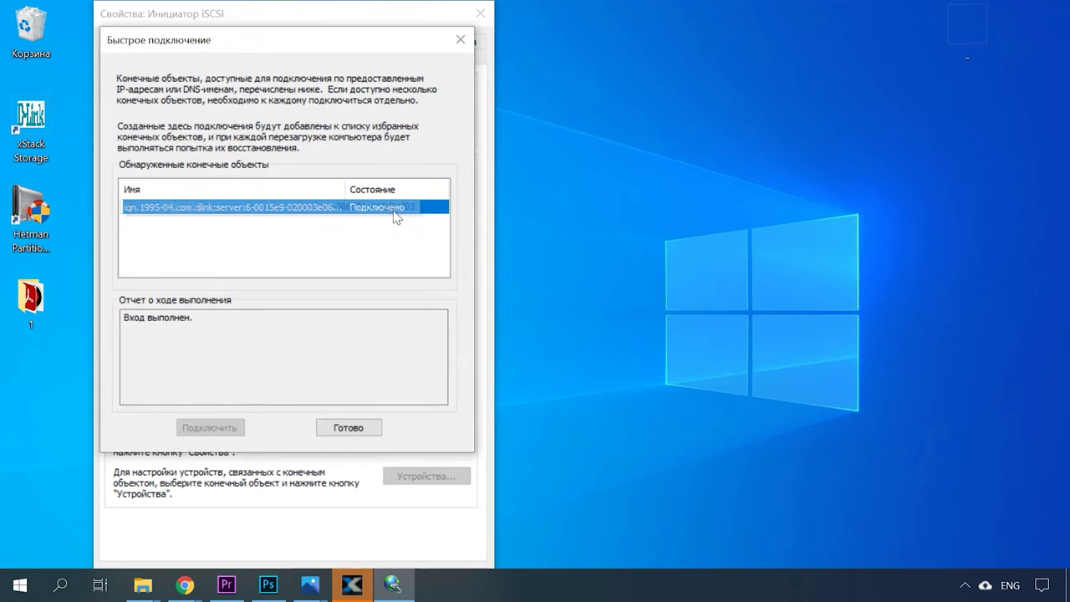
{"action": "left_click", "coordinate": [350, 429]}
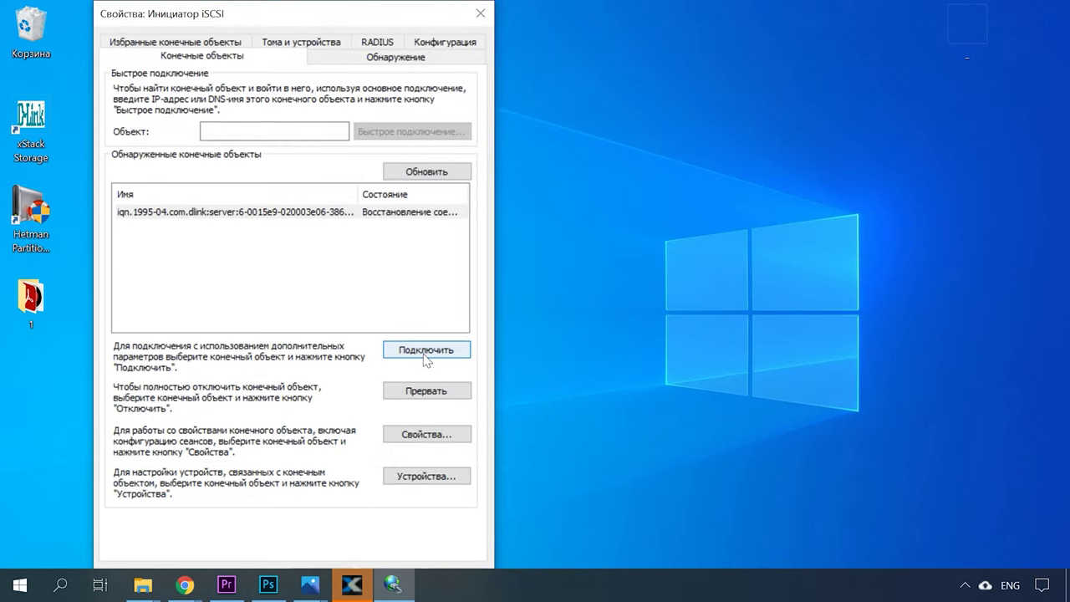
{"action": "left_click", "coordinate": [425, 351]}
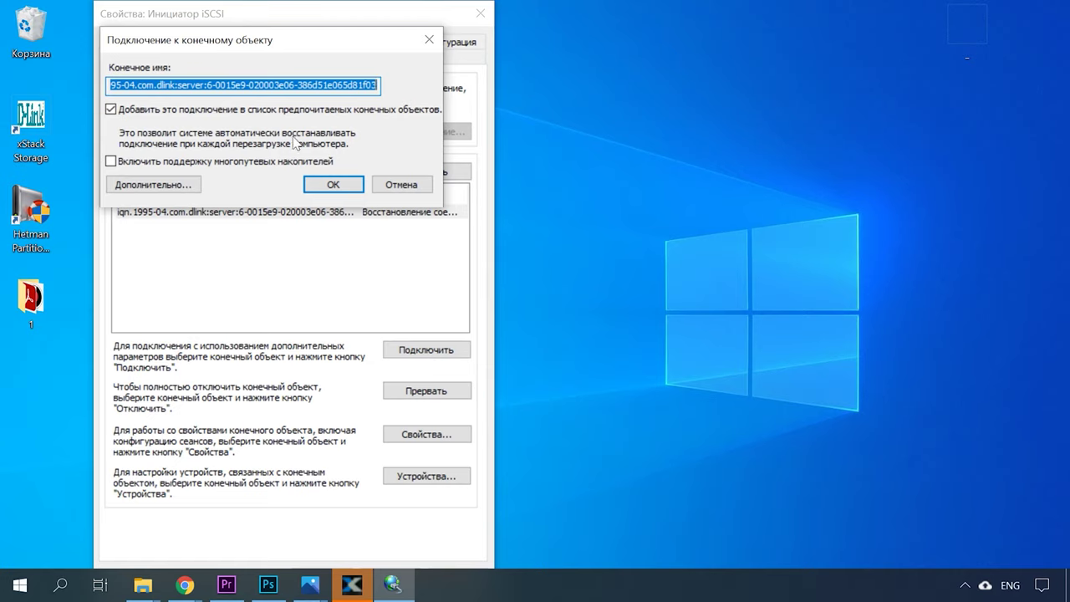
{"action": "left_click", "coordinate": [343, 190]}
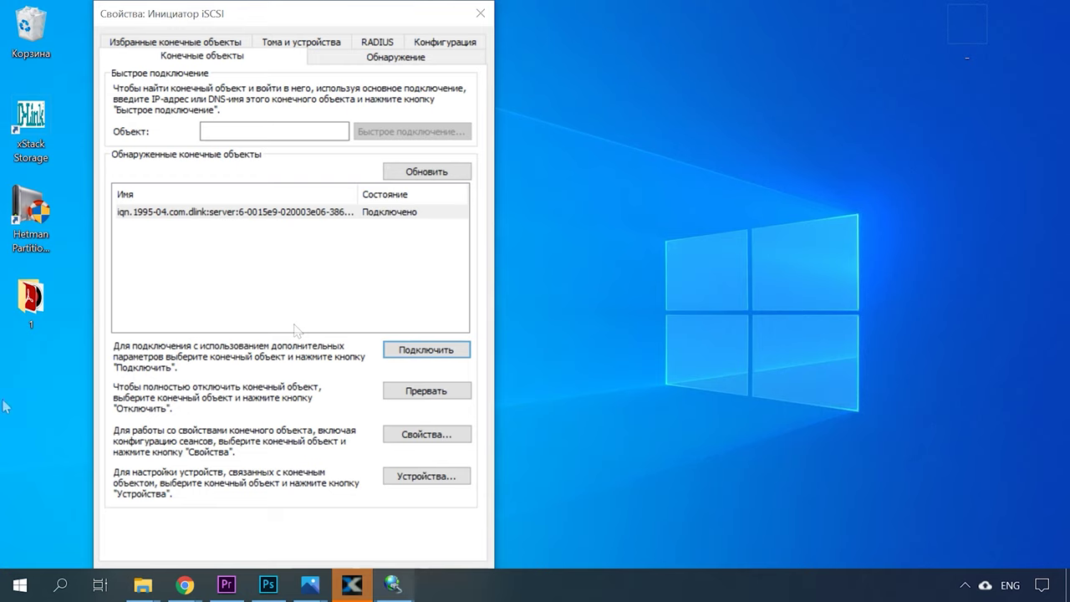
{"action": "left_click", "coordinate": [21, 585]}
Reach the Disk Management section of Computer Management through Control Panel's administrative tools
{"action": "scroll", "coordinate": [148, 502], "scroll_direction": "down", "scroll_amount": 10}
{"action": "scroll", "coordinate": [143, 510], "scroll_direction": "down", "scroll_amount": 10}
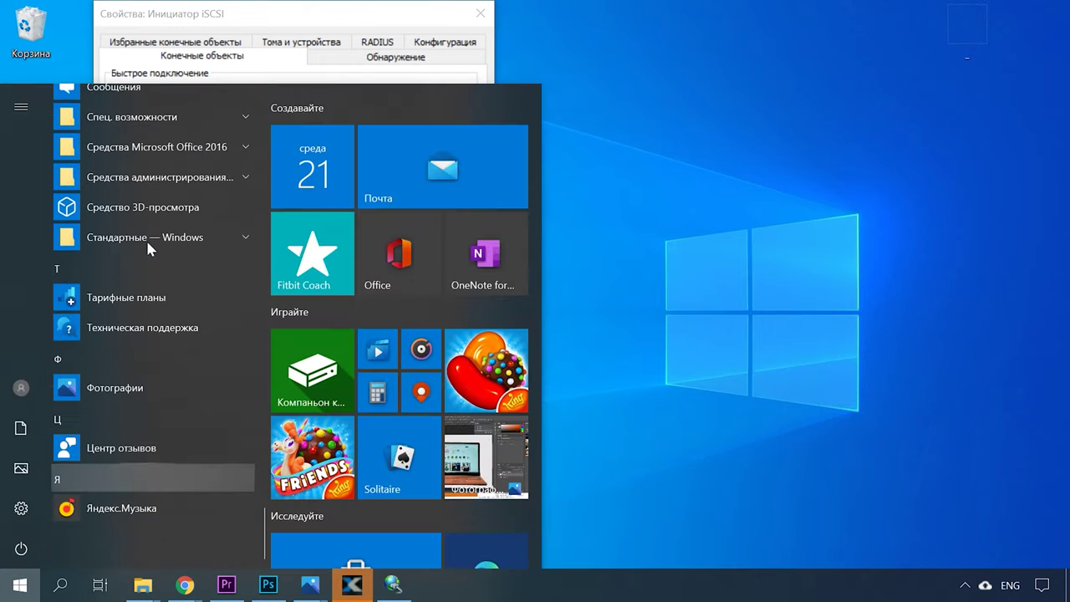
{"action": "scroll", "coordinate": [139, 115], "scroll_direction": "up", "scroll_amount": 2}
{"action": "left_click", "coordinate": [134, 171]}
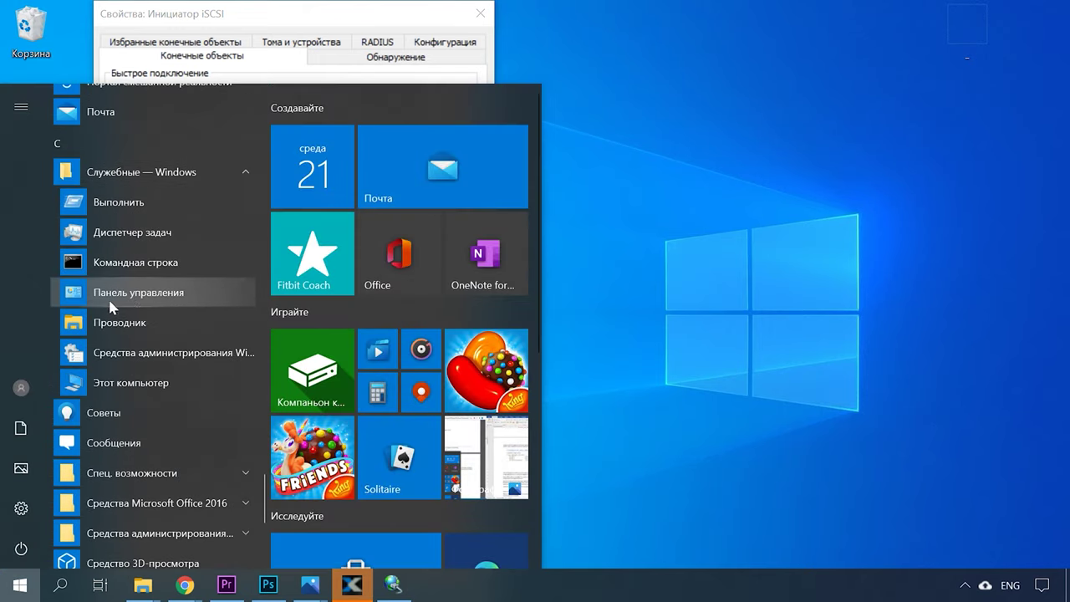
{"action": "left_click", "coordinate": [140, 306]}
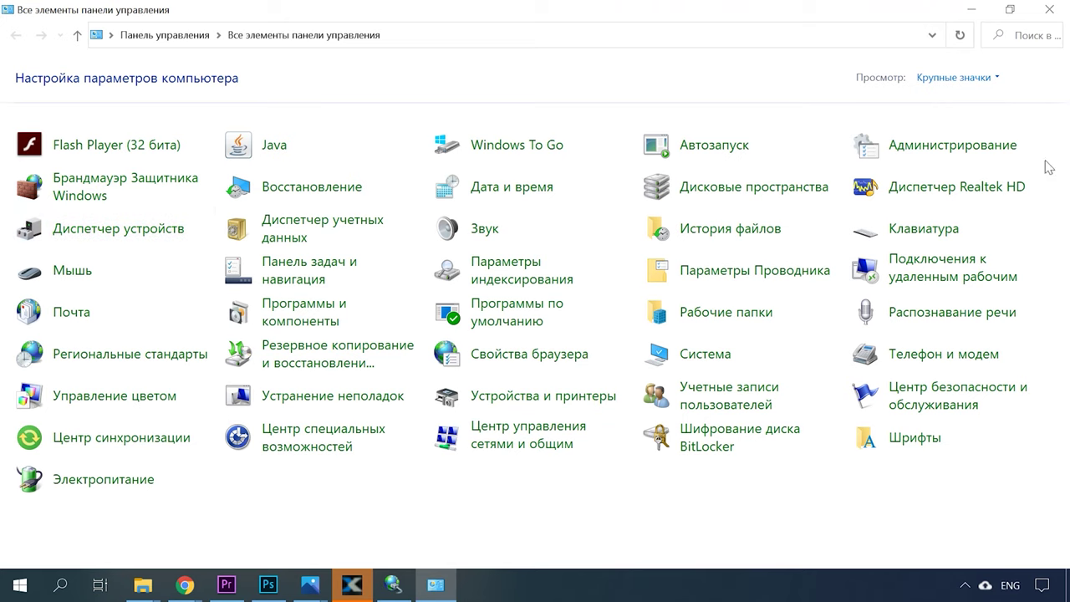
{"action": "left_click", "coordinate": [970, 150]}
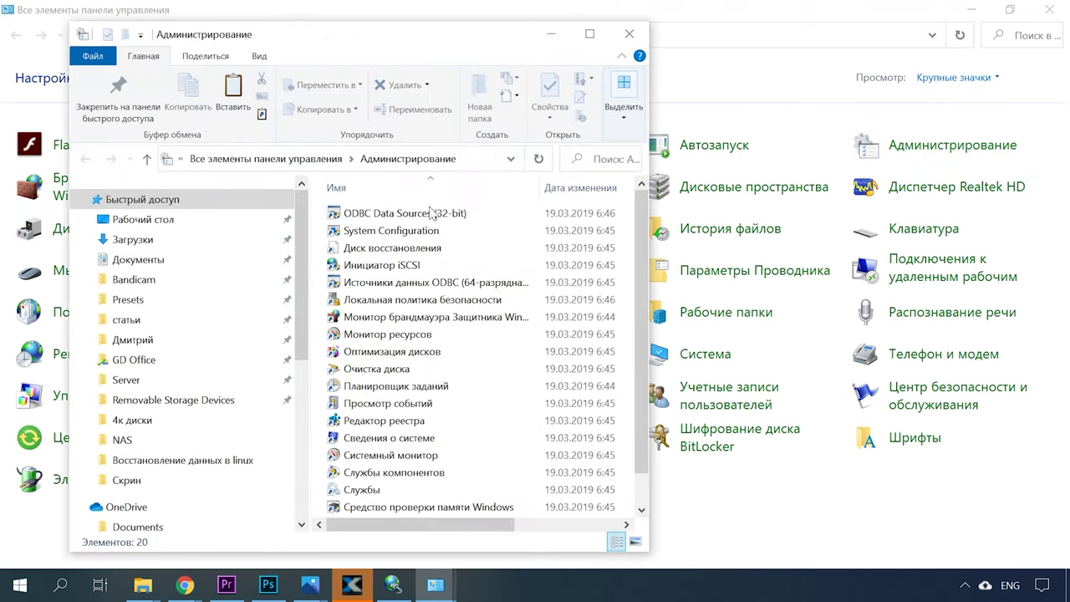
{"action": "scroll", "coordinate": [375, 326], "scroll_direction": "down", "scroll_amount": 1}
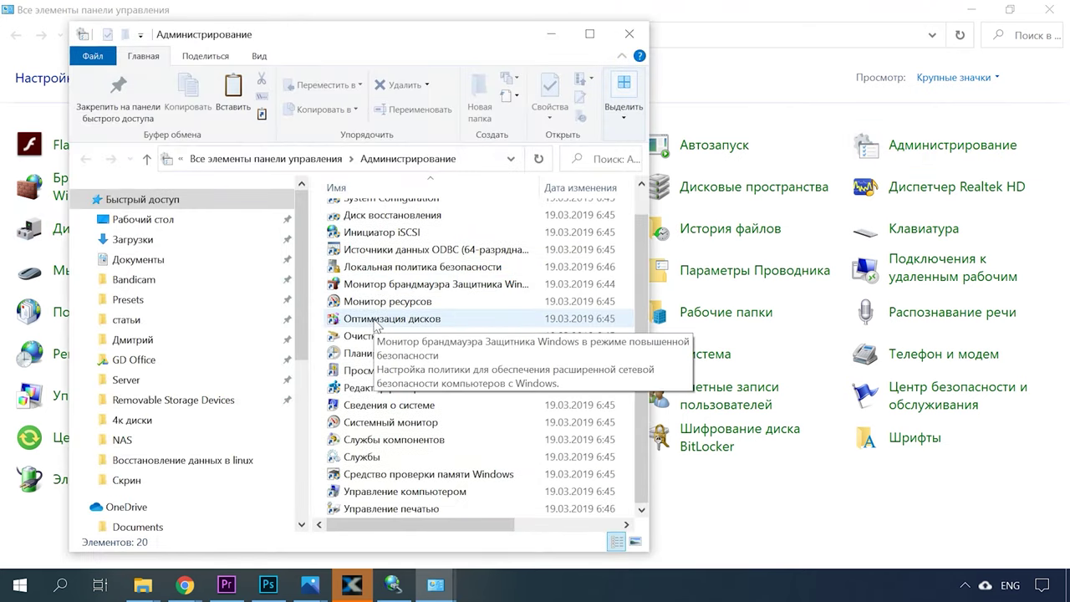
{"action": "left_click", "coordinate": [415, 493]}
{"action": "double_click", "coordinate": [415, 493]}
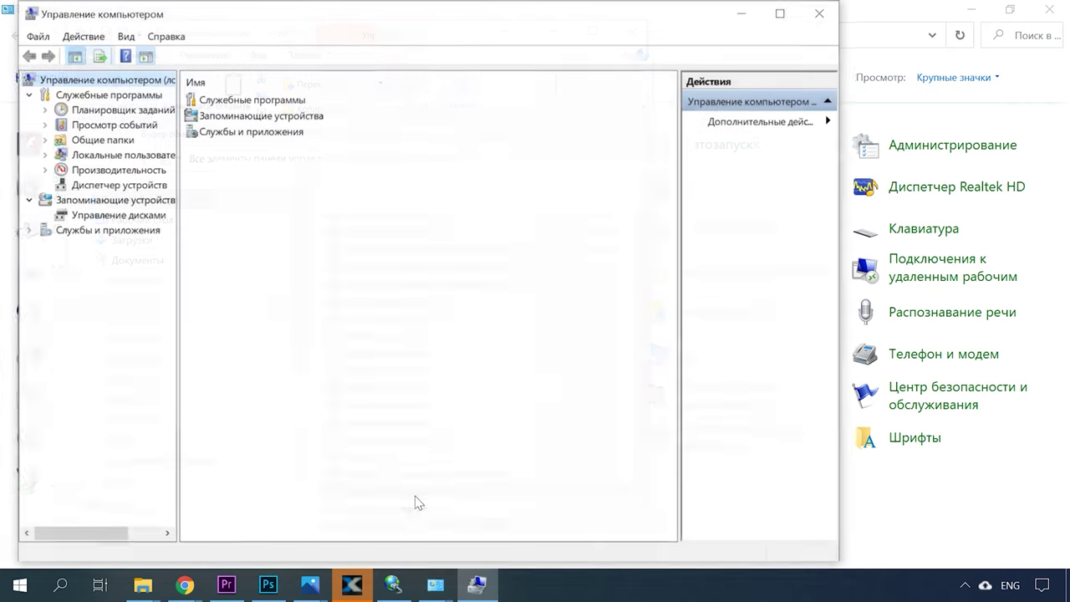
{"action": "left_click", "coordinate": [125, 215]}
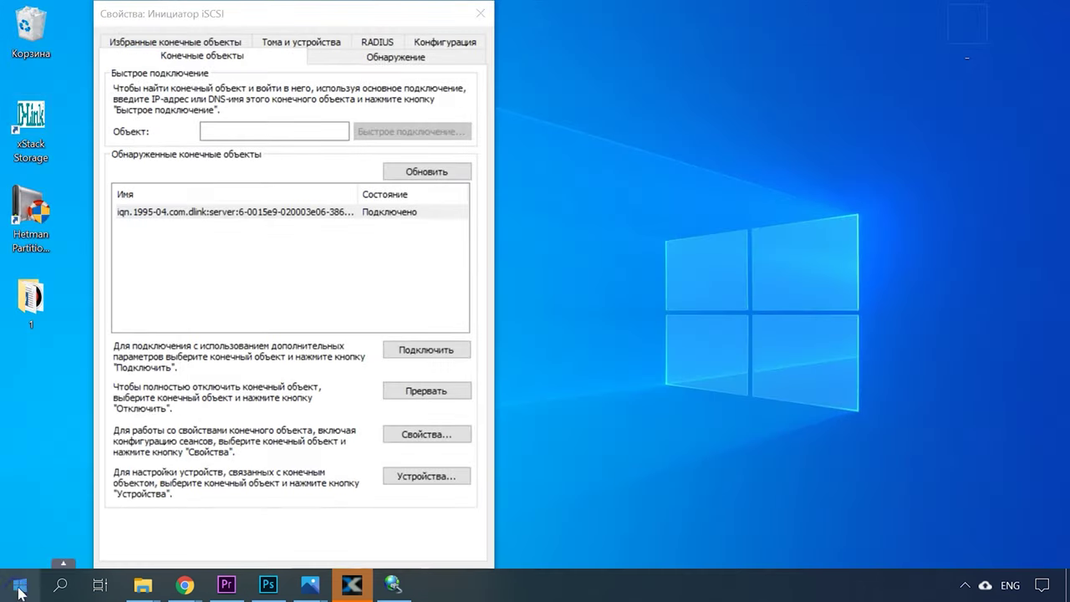
Open Disk Management, initialize Disk 3 as MBR, and select its unallocated 297 GB space
{"action": "right_click", "coordinate": [18, 585]}
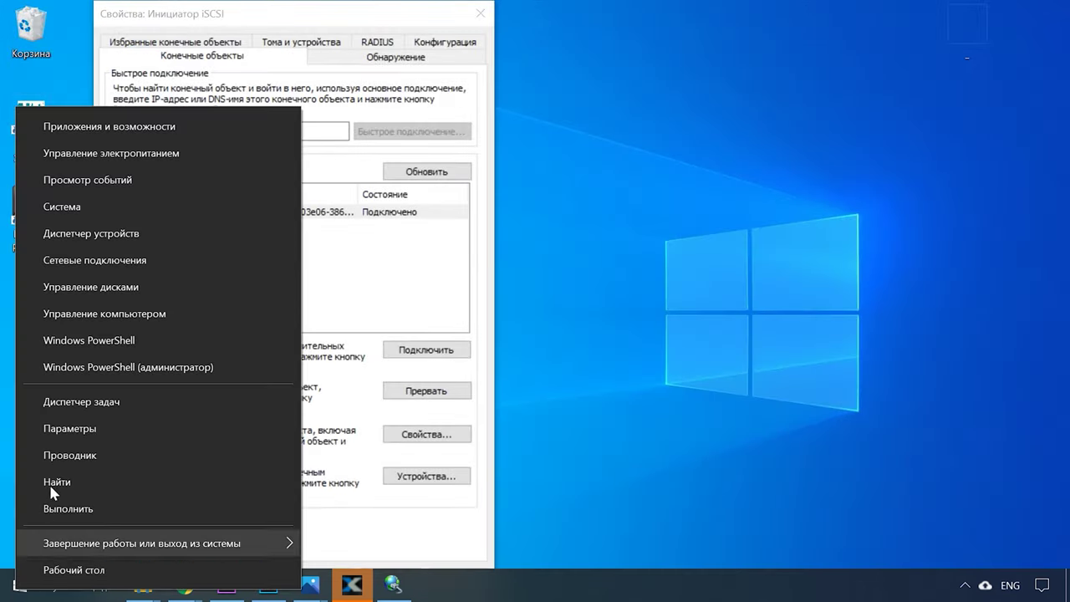
{"action": "left_click", "coordinate": [108, 293]}
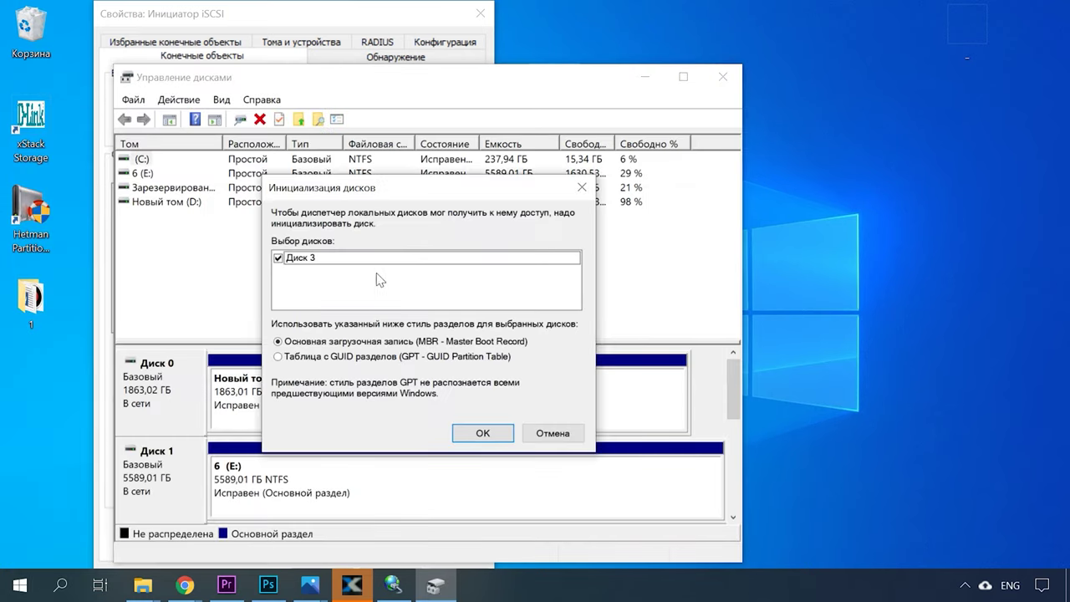
{"action": "left_click", "coordinate": [484, 432]}
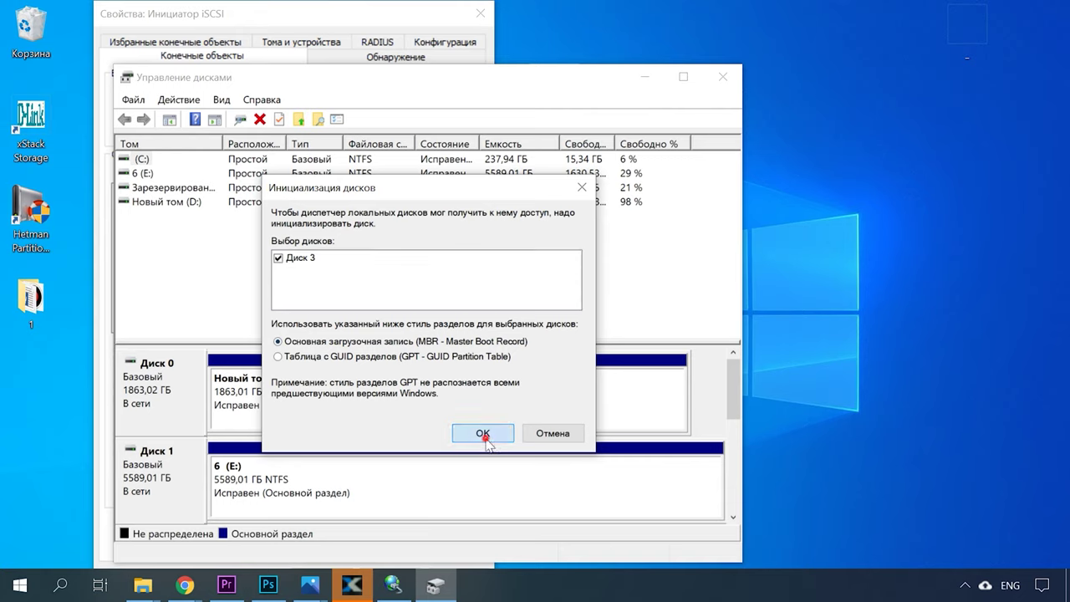
{"action": "left_click", "coordinate": [527, 589]}
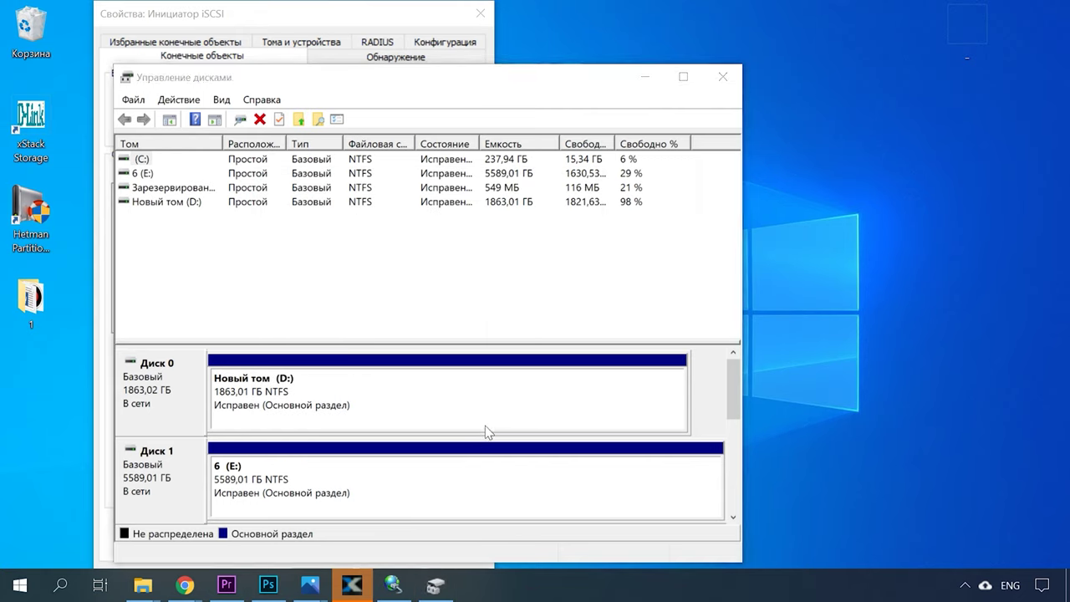
{"action": "scroll", "coordinate": [544, 414], "scroll_direction": "down", "scroll_amount": 5}
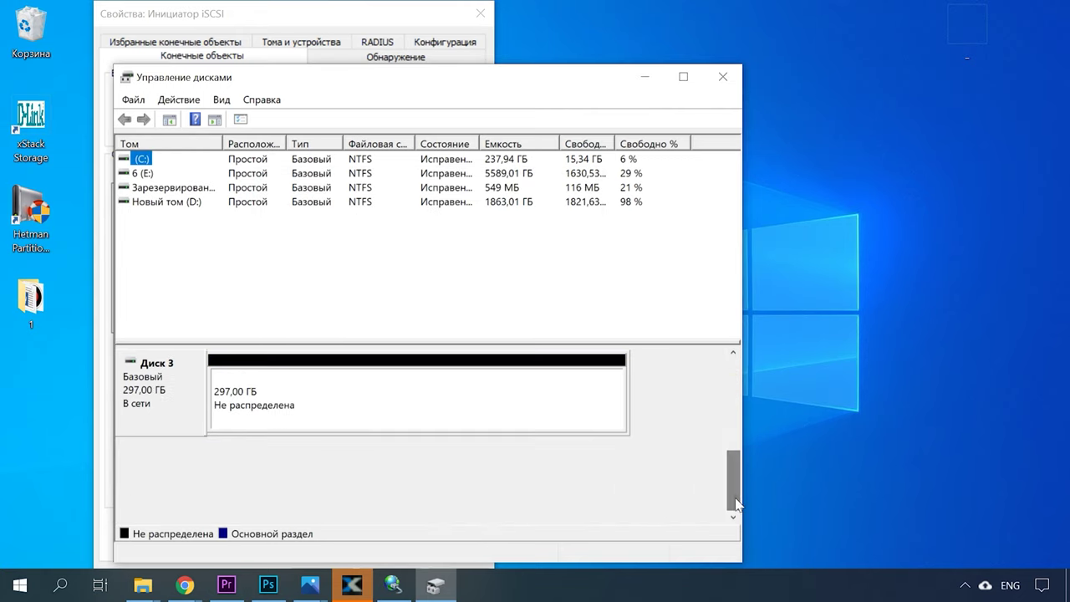
{"action": "left_click", "coordinate": [366, 391]}
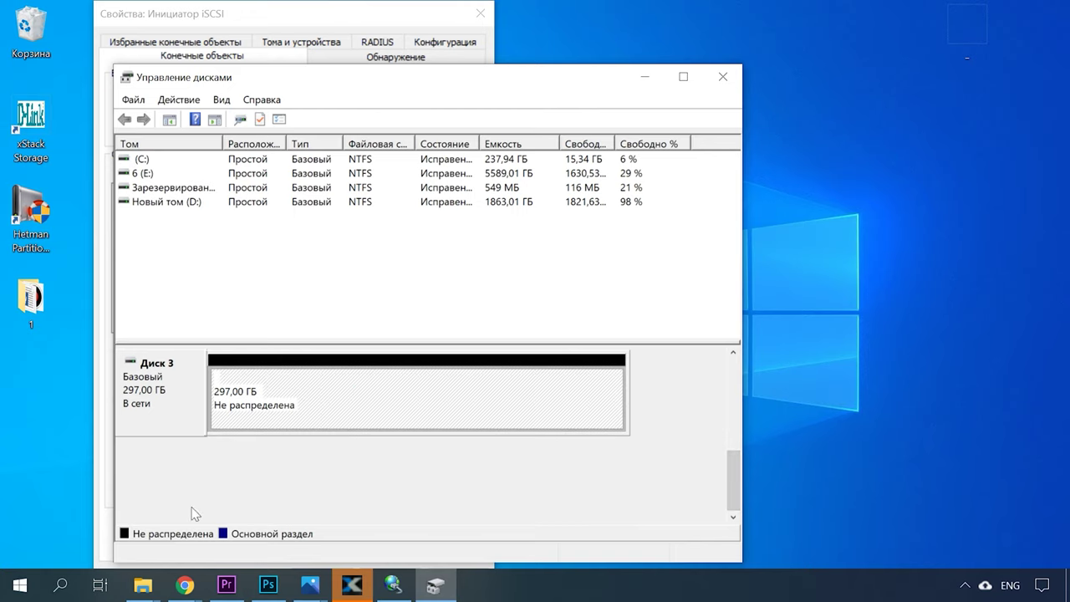
Create a full-size, quick-formatted NTFS simple volume with drive letter G on that space
{"action": "right_click", "coordinate": [420, 400]}
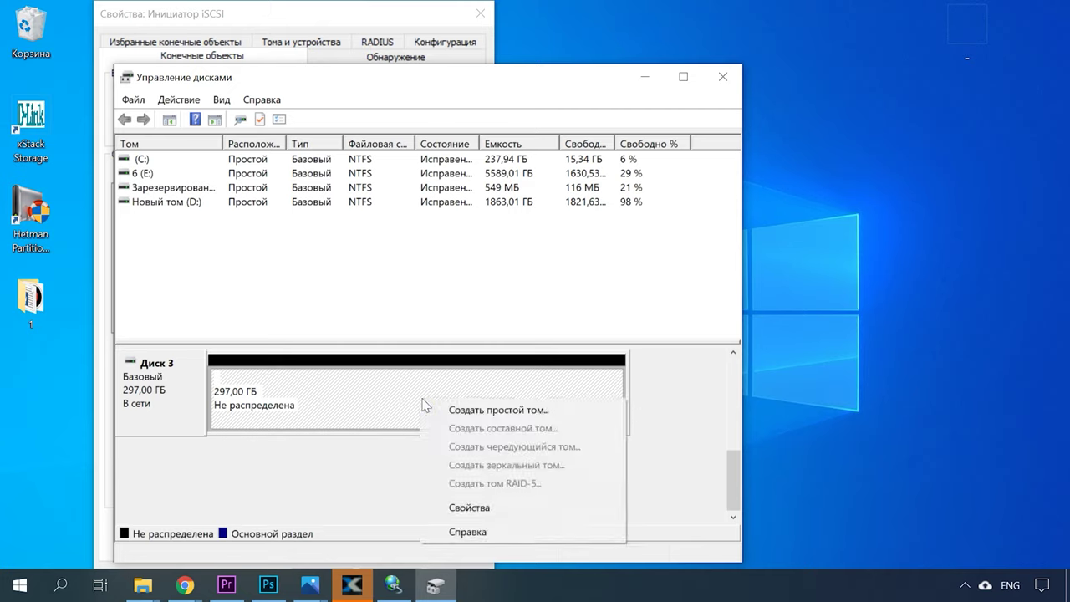
{"action": "left_click", "coordinate": [518, 409]}
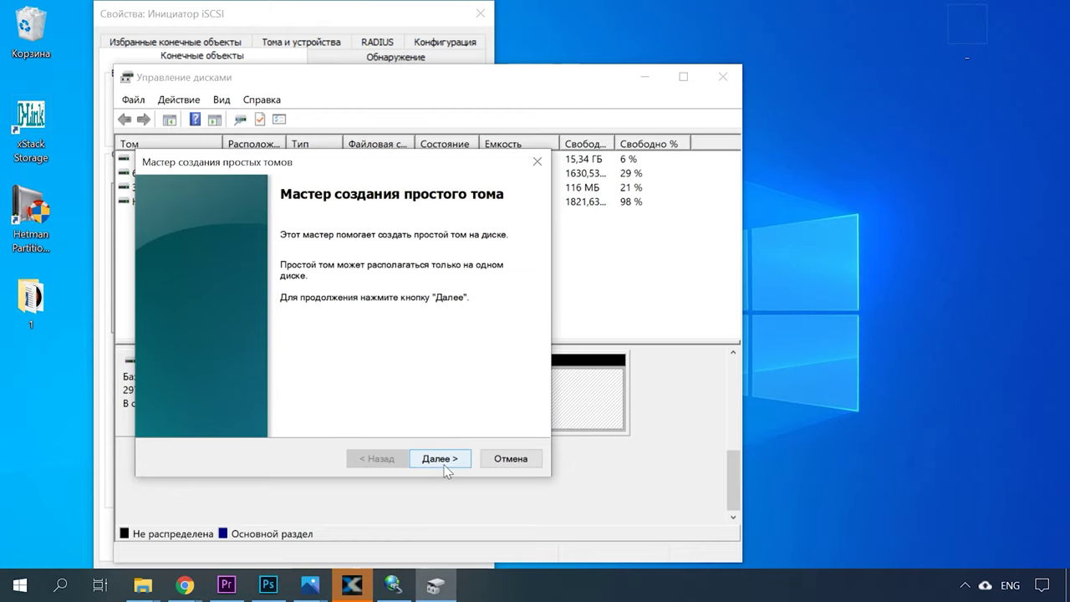
{"action": "left_click", "coordinate": [443, 460]}
{"action": "left_click", "coordinate": [438, 459]}
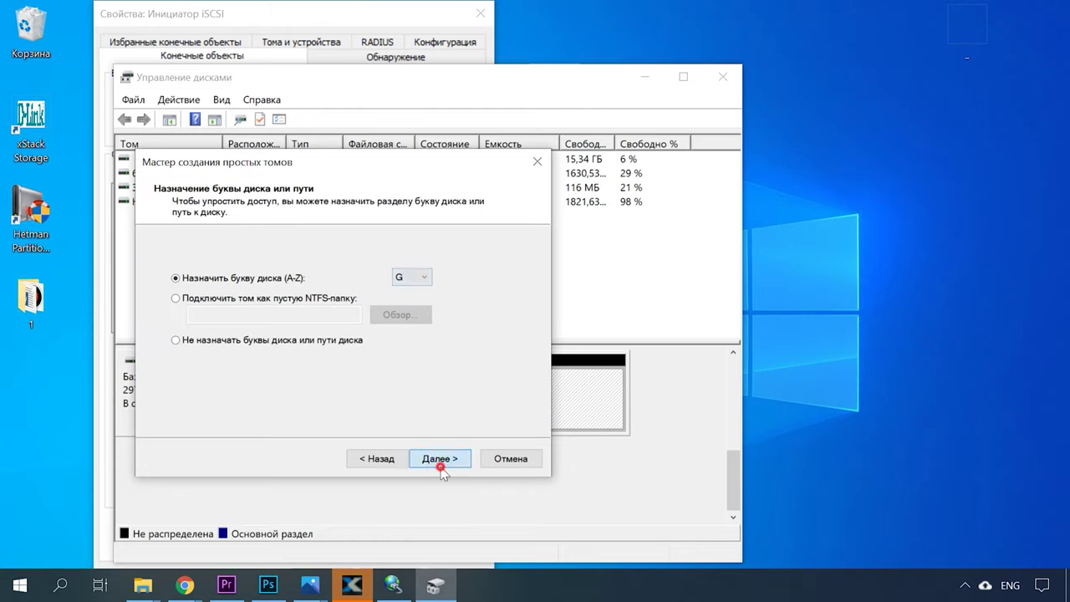
{"action": "left_click", "coordinate": [439, 459]}
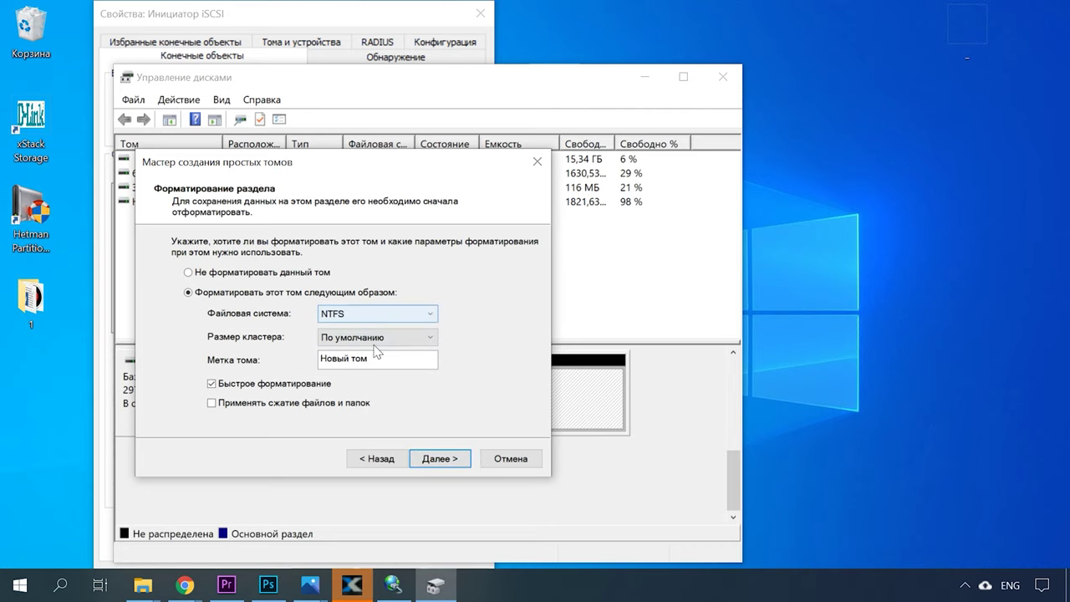
{"action": "left_click", "coordinate": [439, 463]}
{"action": "left_click", "coordinate": [440, 459]}
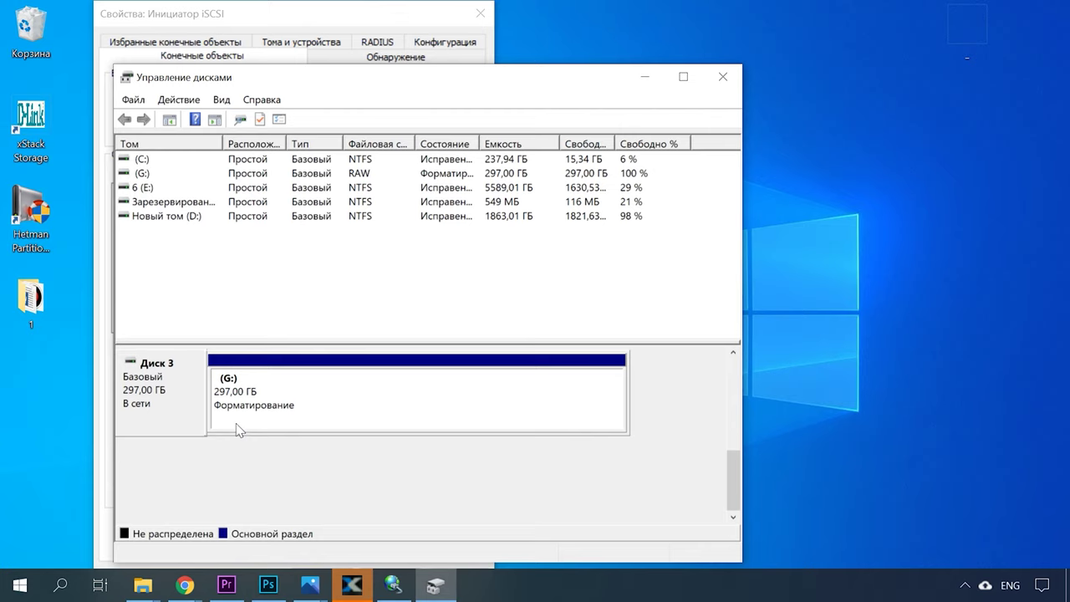
{"action": "right_click", "coordinate": [144, 589]}
{"action": "left_click", "coordinate": [176, 494]}
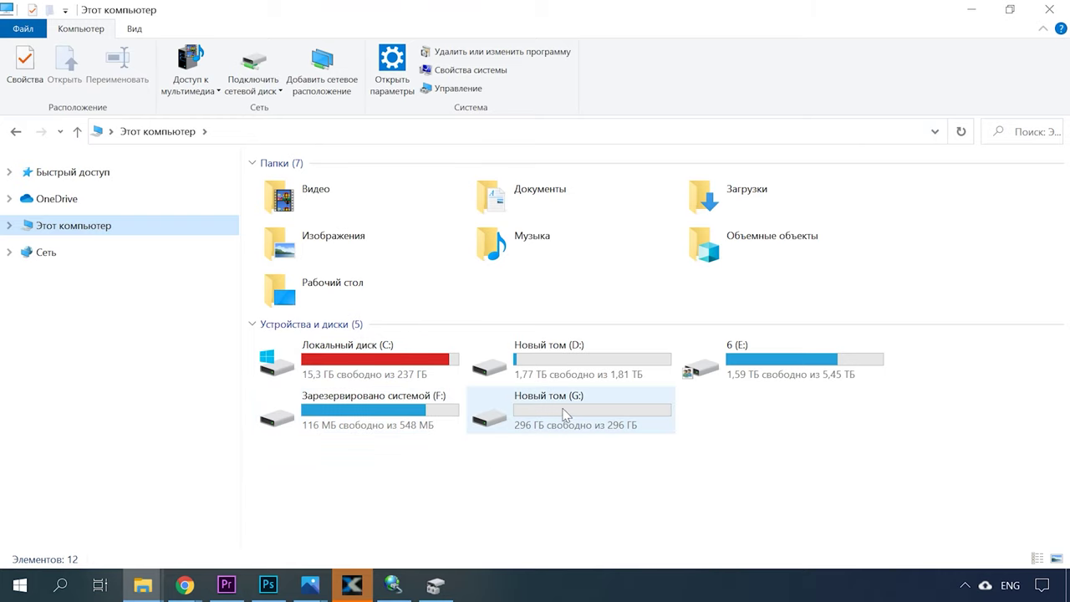
Confirm drive G: is empty and its properties show NTFS with 296 GB free
{"action": "double_click", "coordinate": [566, 413]}
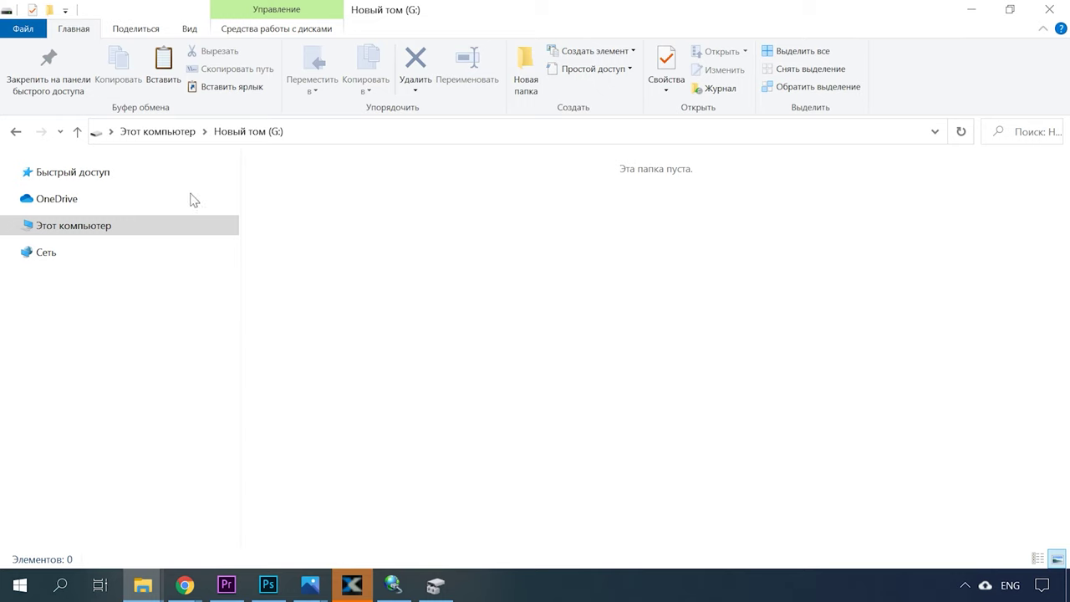
{"action": "left_click", "coordinate": [59, 226]}
{"action": "right_click", "coordinate": [571, 413]}
{"action": "left_click", "coordinate": [623, 556]}
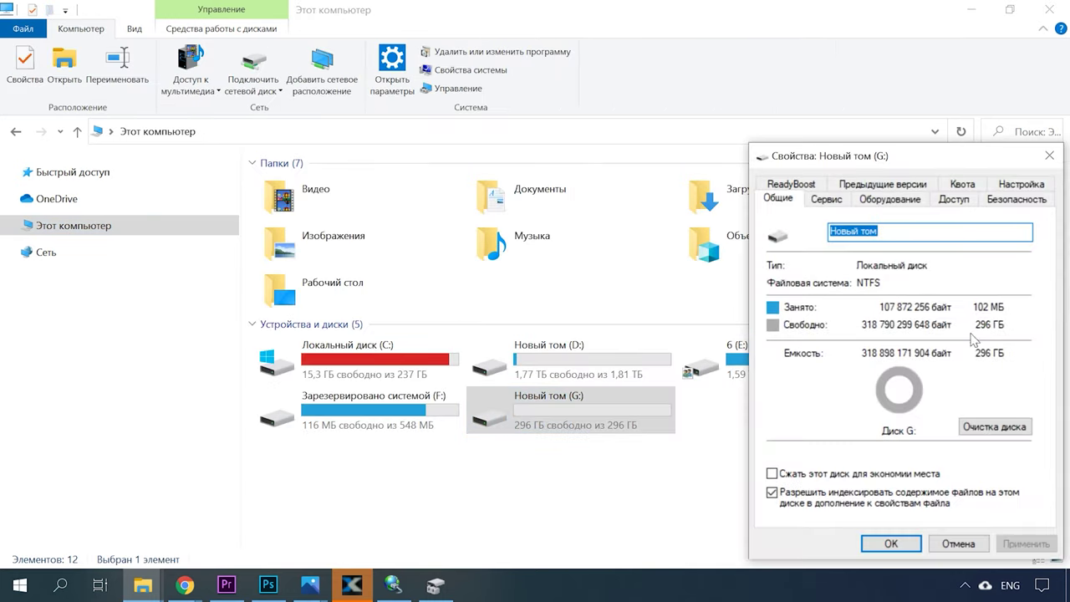
{"action": "left_click", "coordinate": [1051, 157]}
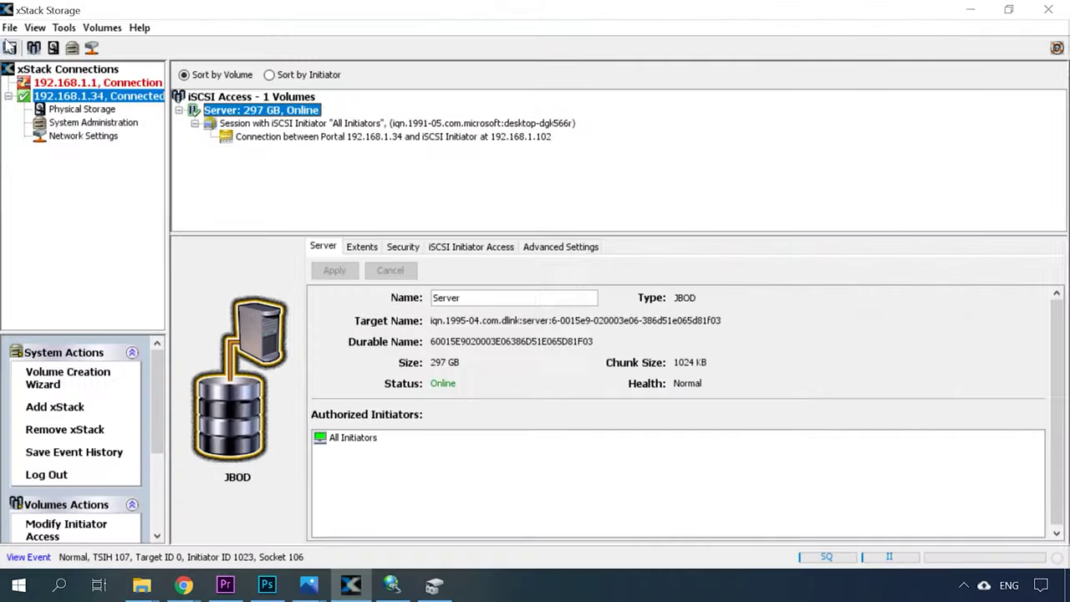
Open the File menu of the xStack Storage console to see its connection commands
{"action": "left_click", "coordinate": [11, 28]}
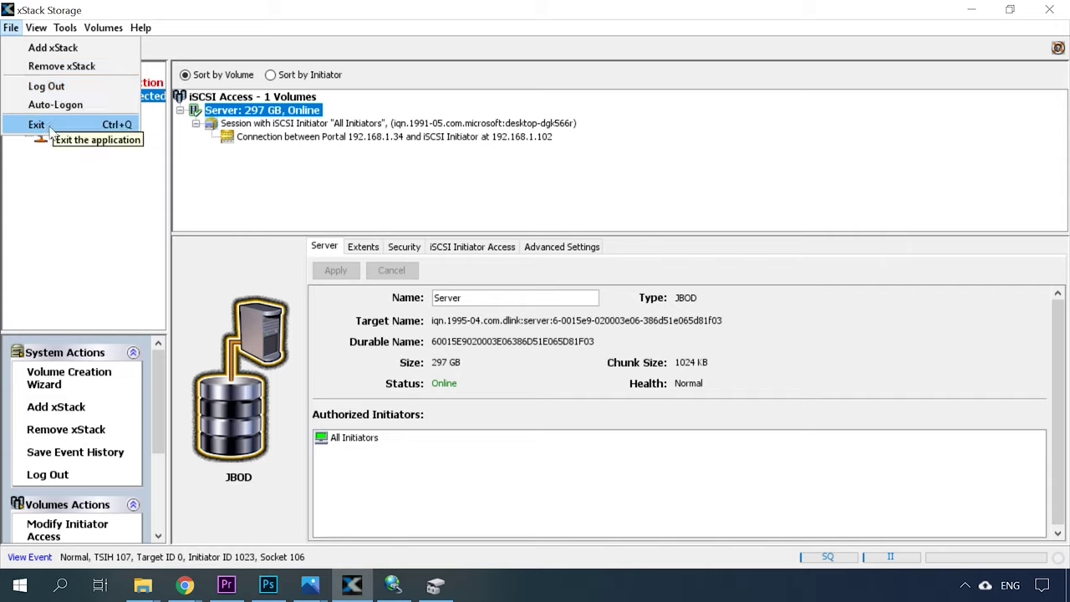
Check the Server volume's actions in the Volumes view, then switch to System Administration
{"action": "left_click", "coordinate": [48, 161]}
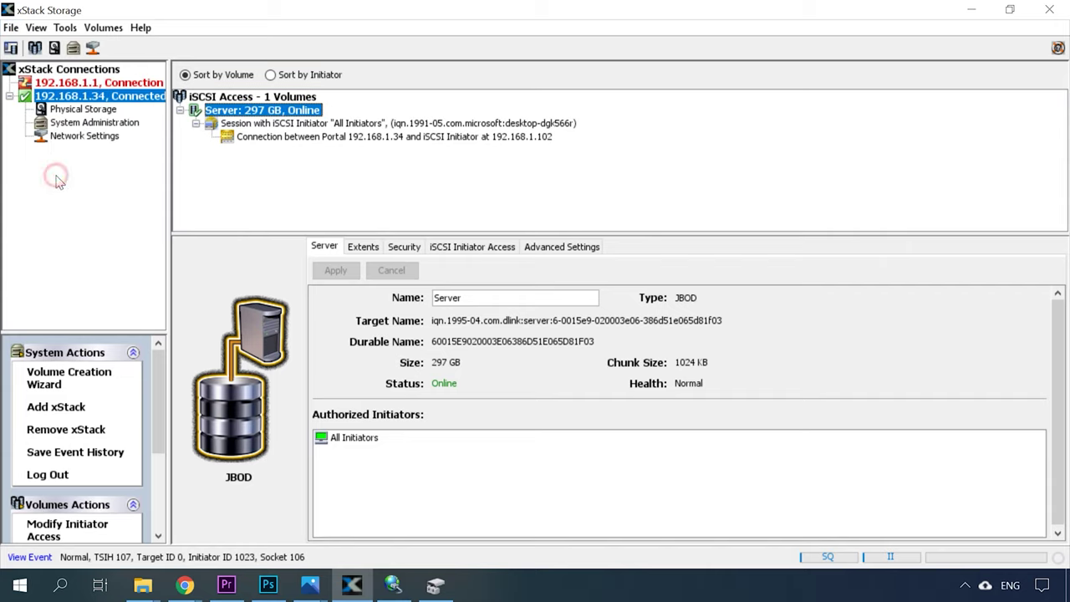
{"action": "left_click", "coordinate": [36, 28]}
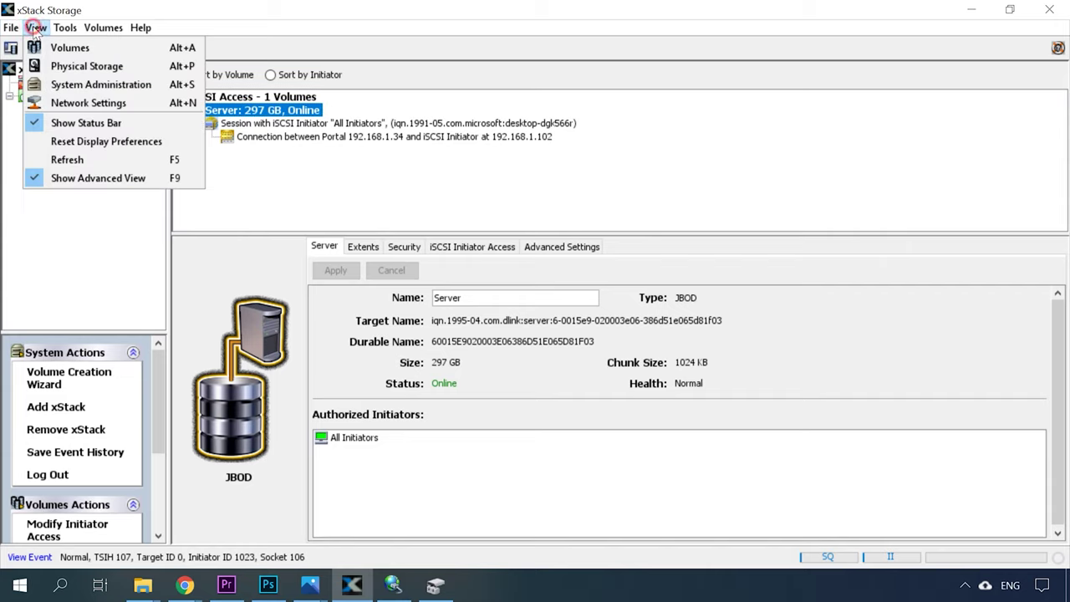
{"action": "left_click", "coordinate": [77, 51]}
{"action": "right_click", "coordinate": [219, 109]}
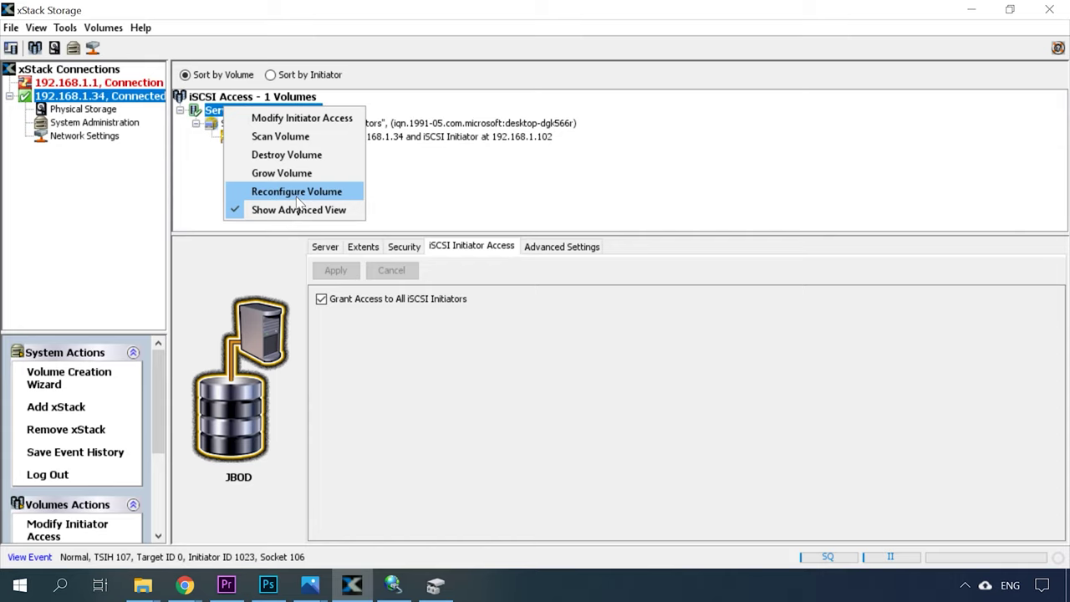
{"action": "left_click", "coordinate": [36, 28]}
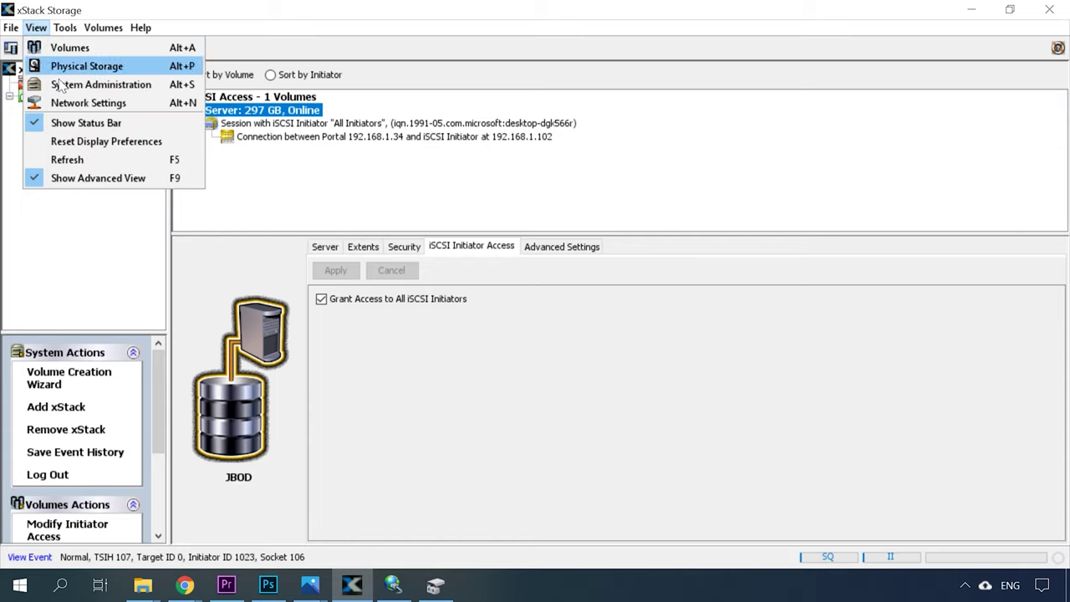
{"action": "left_click", "coordinate": [114, 87]}
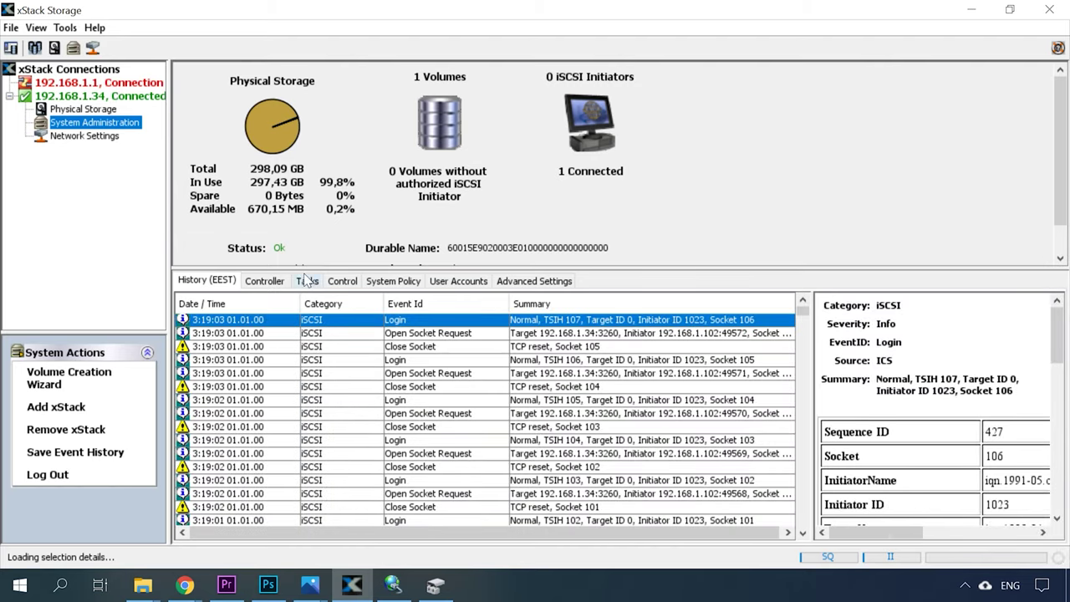
Review the Control and User Accounts tabs, then show the Network Settings port list
{"action": "left_click", "coordinate": [342, 282]}
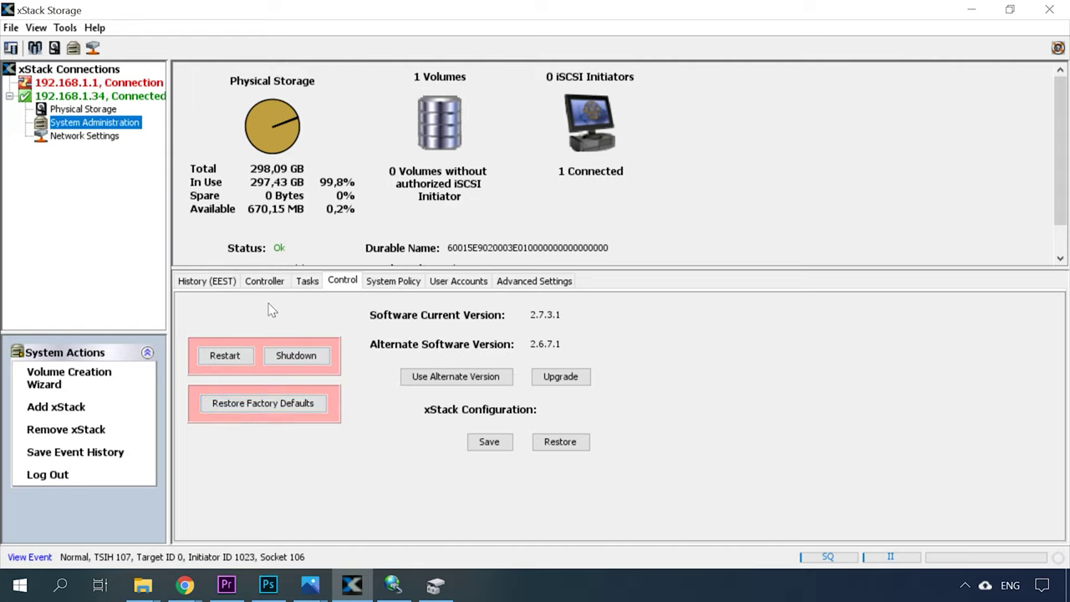
{"action": "left_click", "coordinate": [451, 282]}
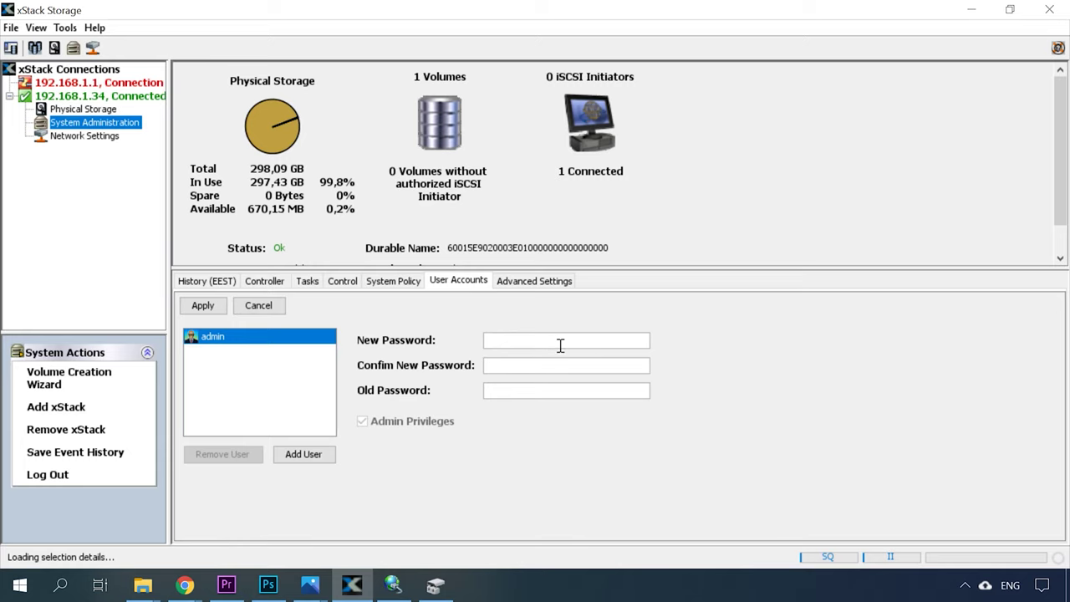
{"action": "left_click", "coordinate": [57, 137]}
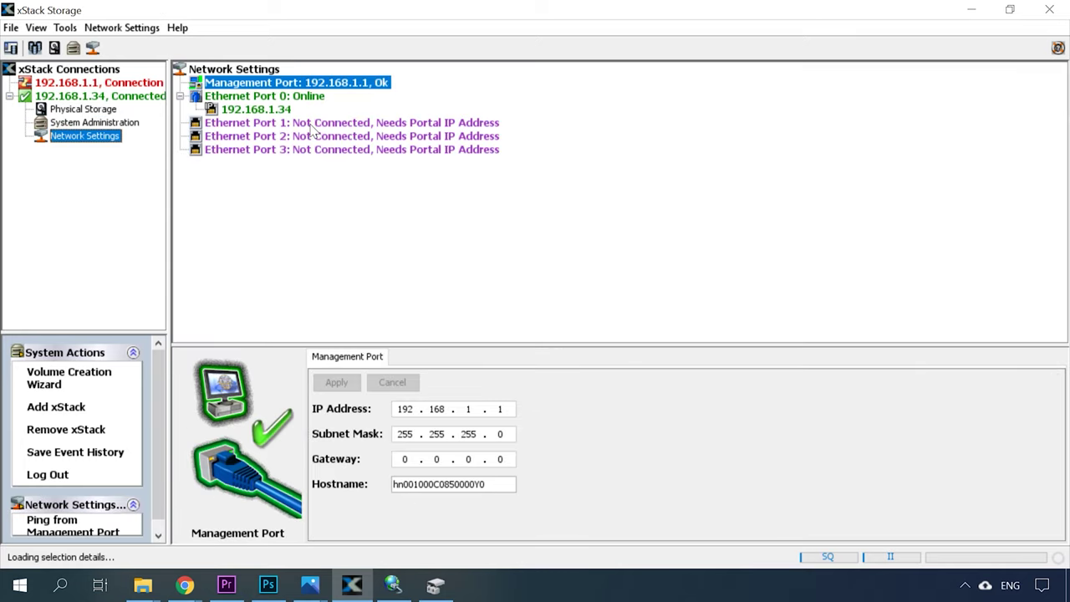
Inspect the actions available for Ethernet Port 0, Port 1 and the 192.168.1.34 portal
{"action": "left_click", "coordinate": [316, 126]}
{"action": "right_click", "coordinate": [339, 125]}
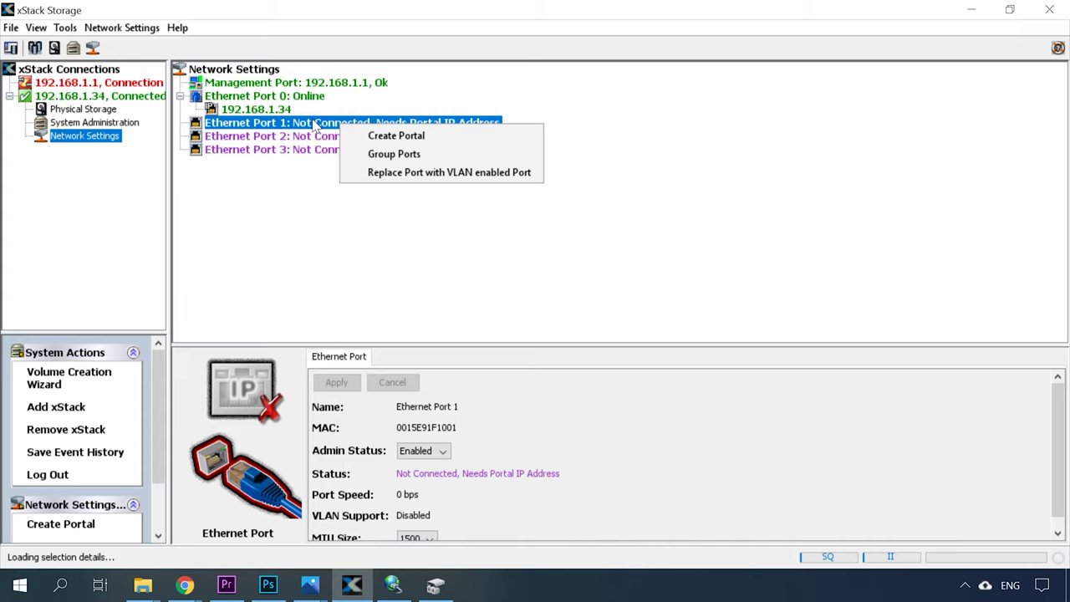
{"action": "right_click", "coordinate": [266, 97]}
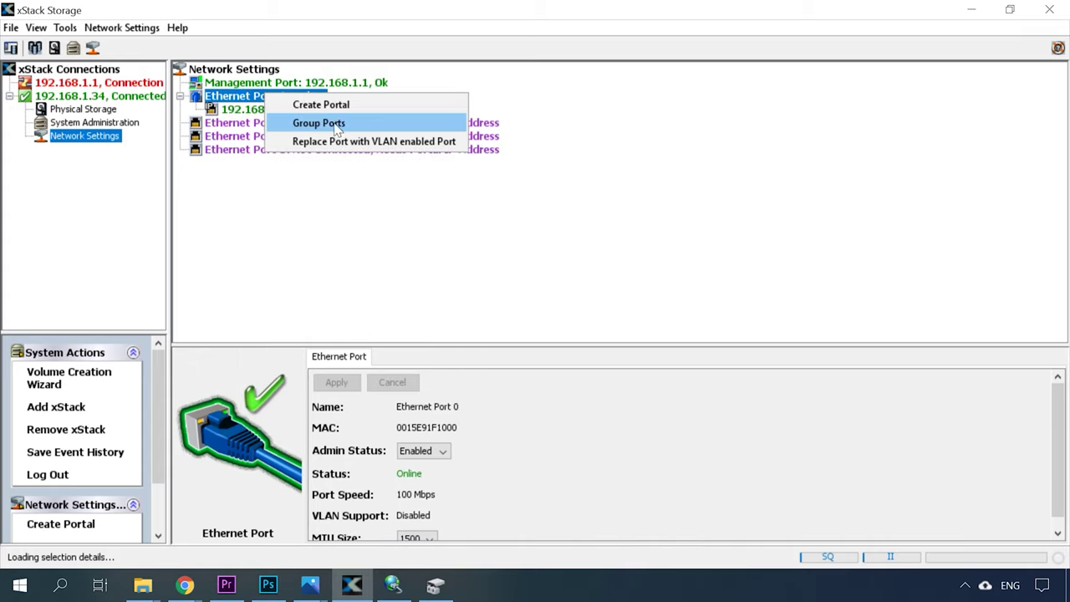
{"action": "left_click", "coordinate": [242, 110]}
{"action": "right_click", "coordinate": [244, 110]}
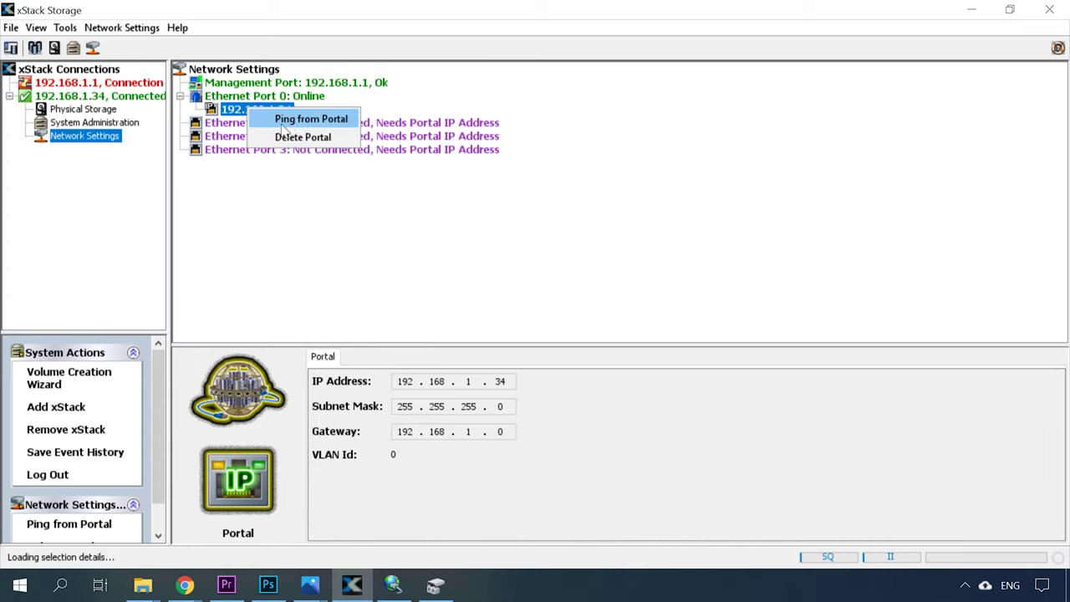
{"action": "left_click", "coordinate": [279, 169]}
{"action": "right_click", "coordinate": [238, 96]}
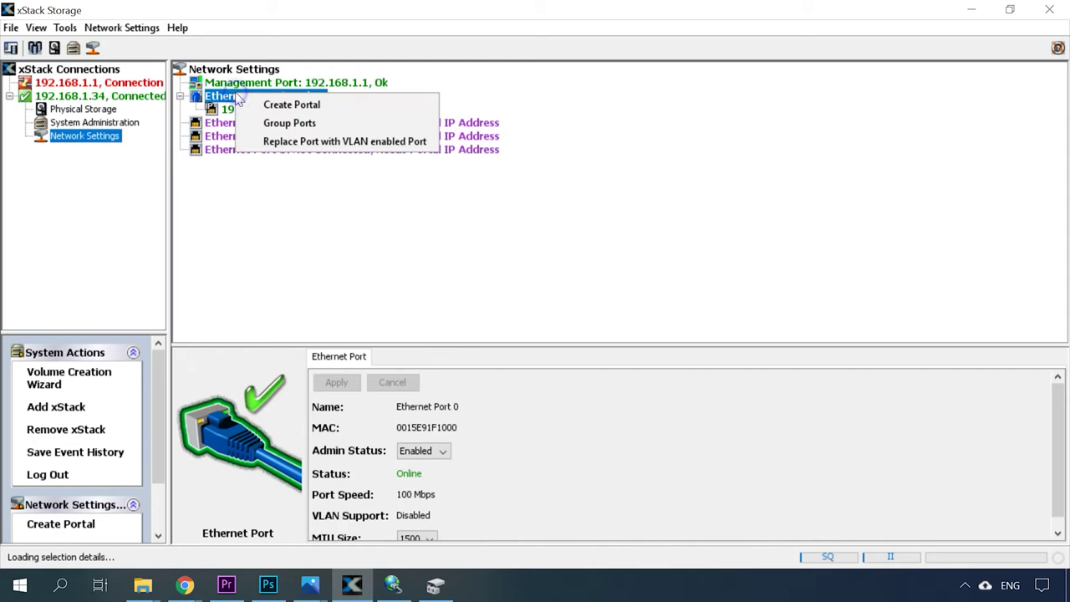
{"action": "left_click", "coordinate": [286, 170]}
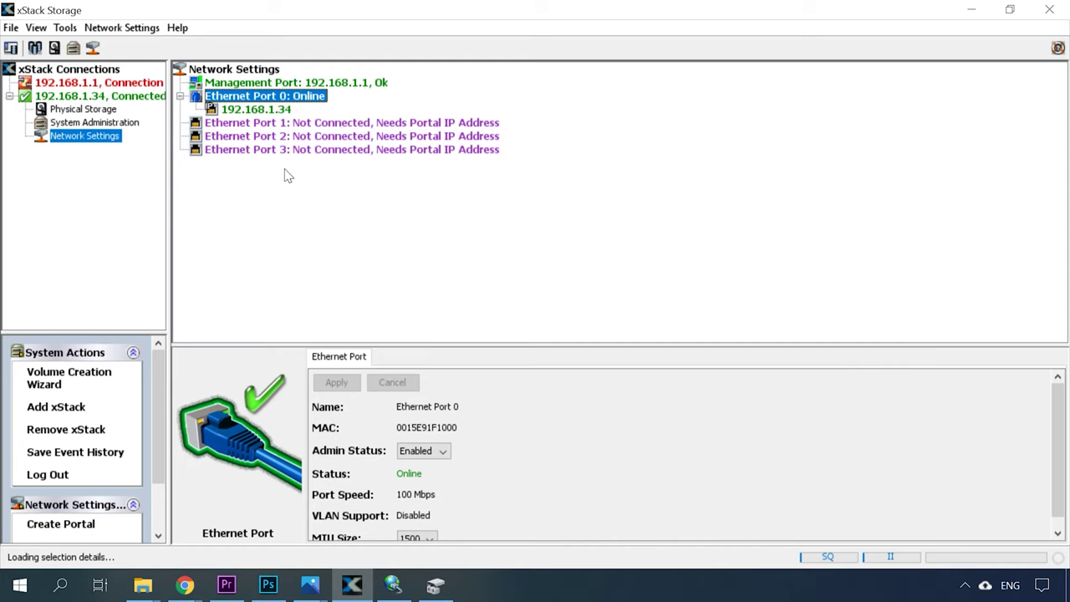
Return to System Administration to view storage usage and the iSCSI event history
{"action": "left_click", "coordinate": [66, 28]}
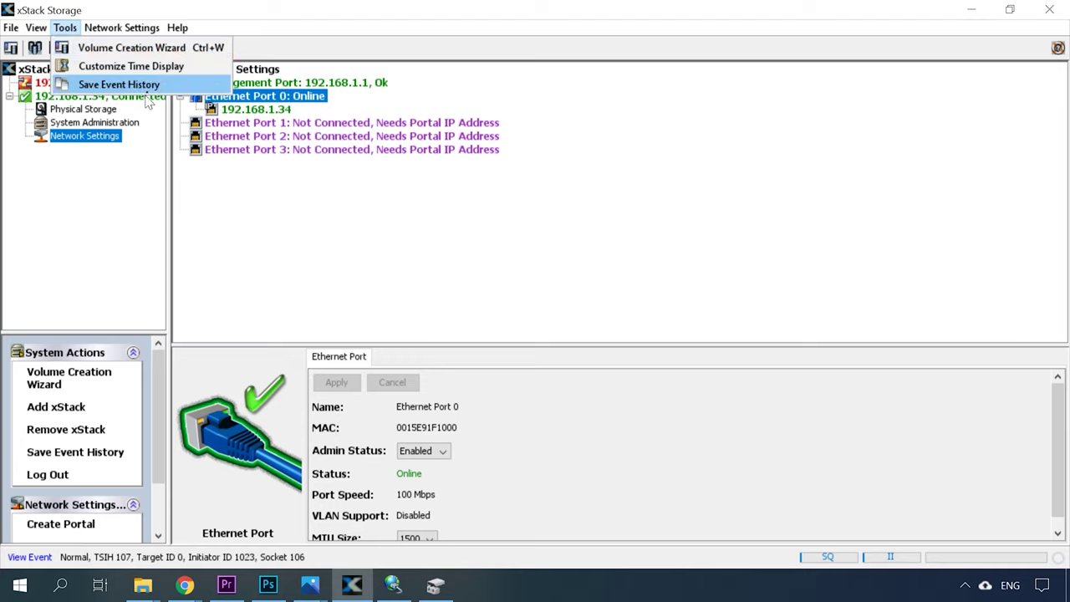
{"action": "mouse_move", "coordinate": [131, 32]}
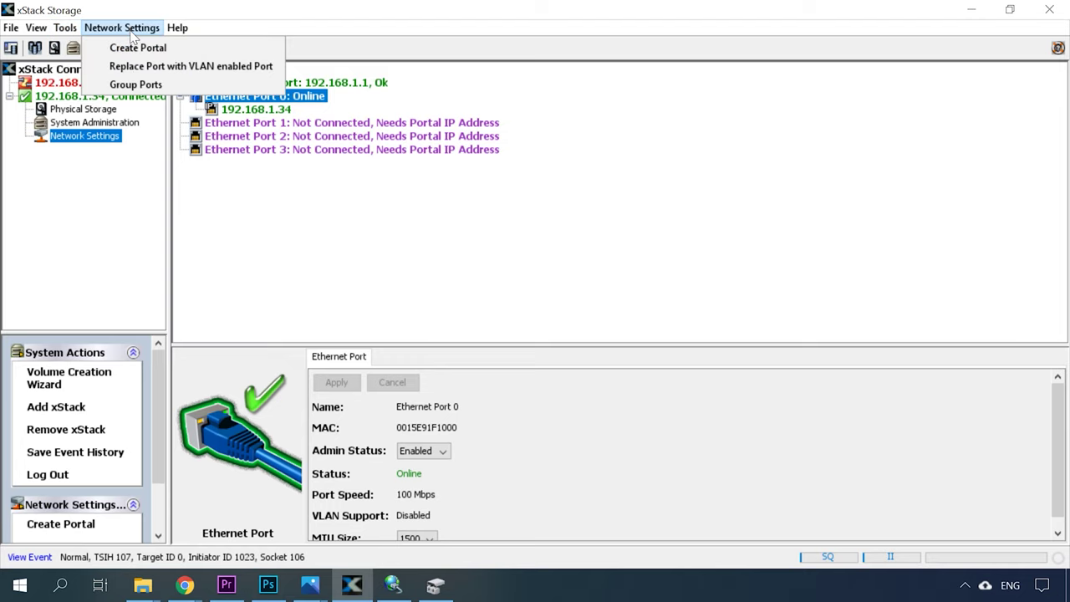
{"action": "left_click", "coordinate": [108, 123]}
{"action": "left_click", "coordinate": [118, 126]}
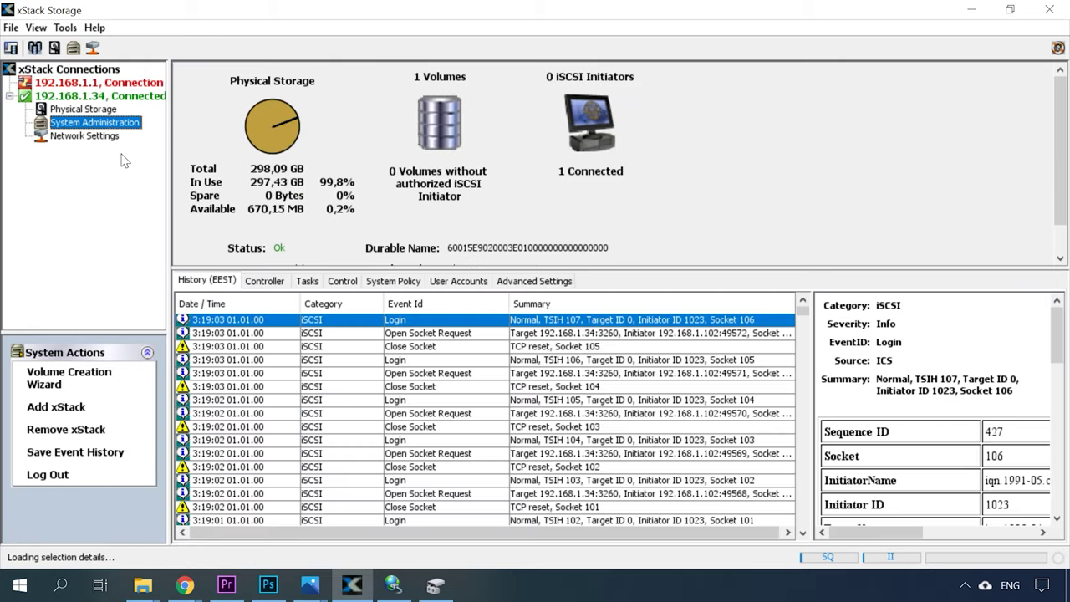
Step through the Controller, Tasks, Control, System Policy and Advanced Settings tabs, scrolling Global System Settings
{"action": "left_click", "coordinate": [264, 282]}
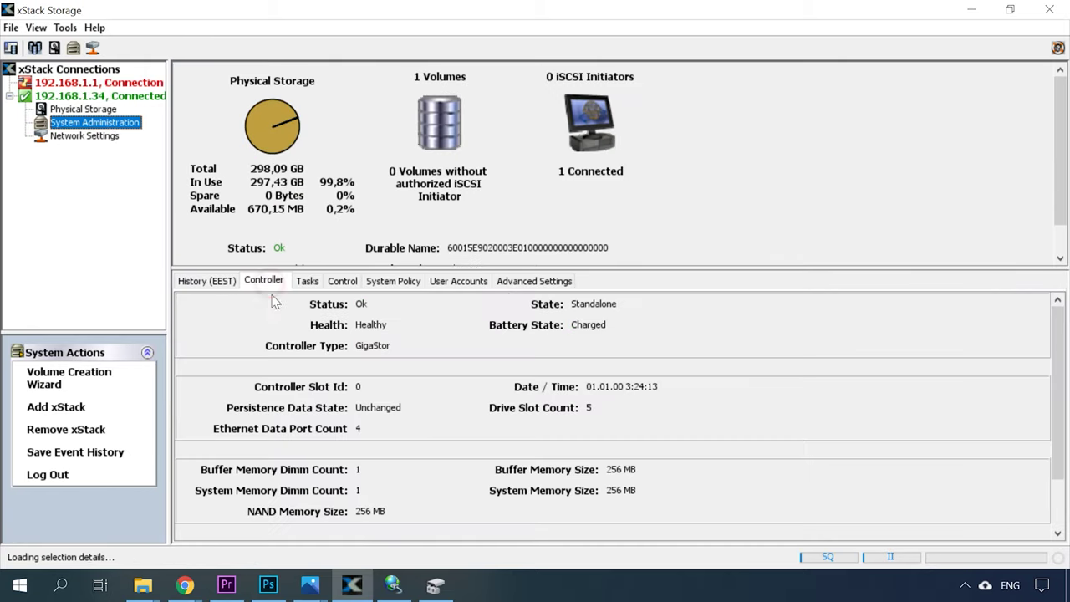
{"action": "left_click", "coordinate": [307, 281]}
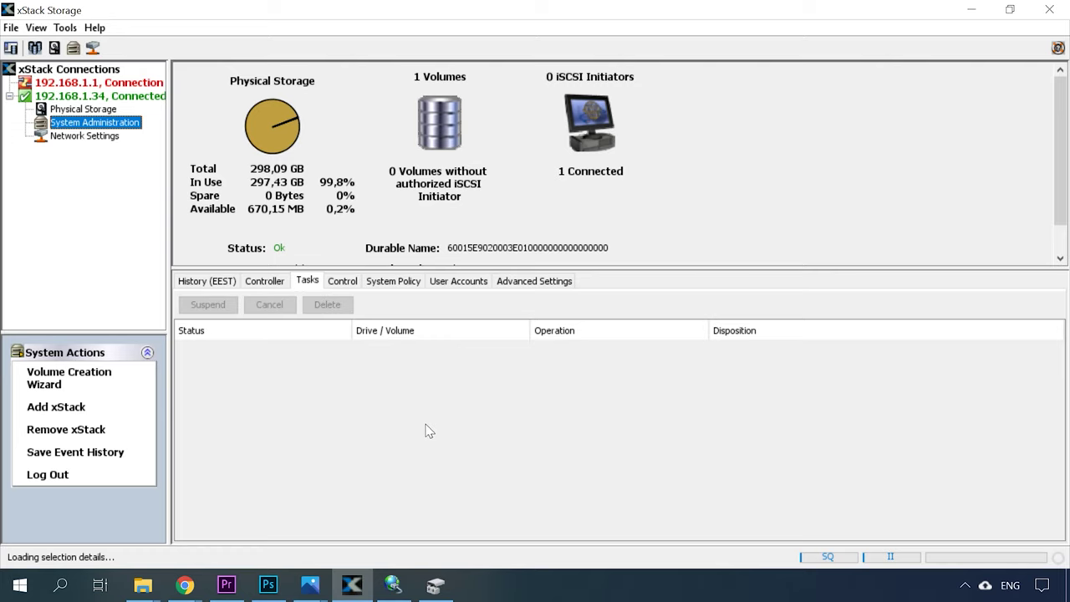
{"action": "left_click", "coordinate": [342, 281]}
{"action": "left_click", "coordinate": [377, 284]}
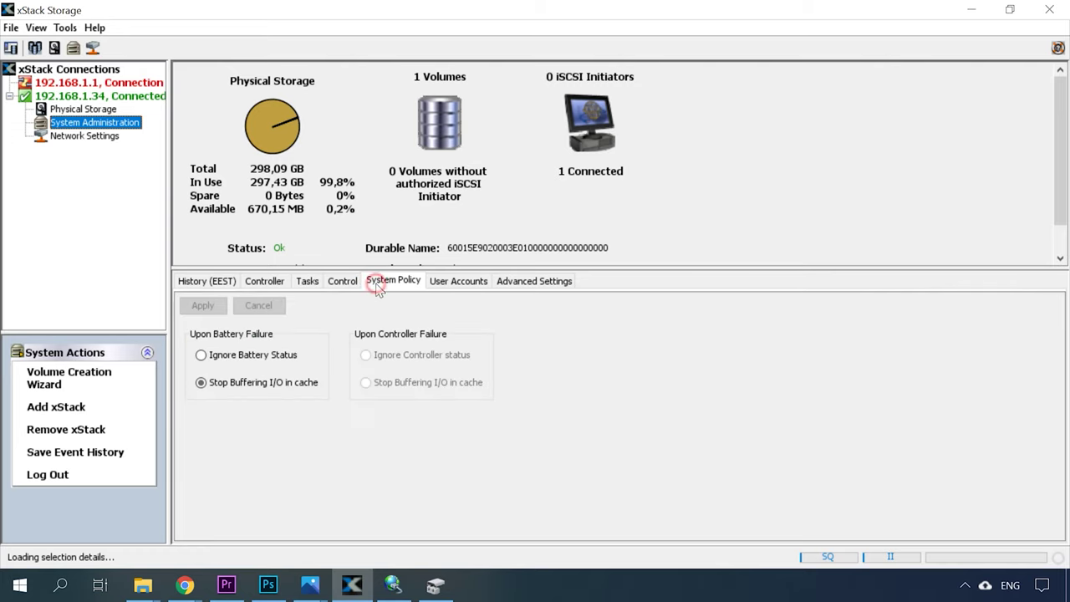
{"action": "left_click", "coordinate": [516, 286]}
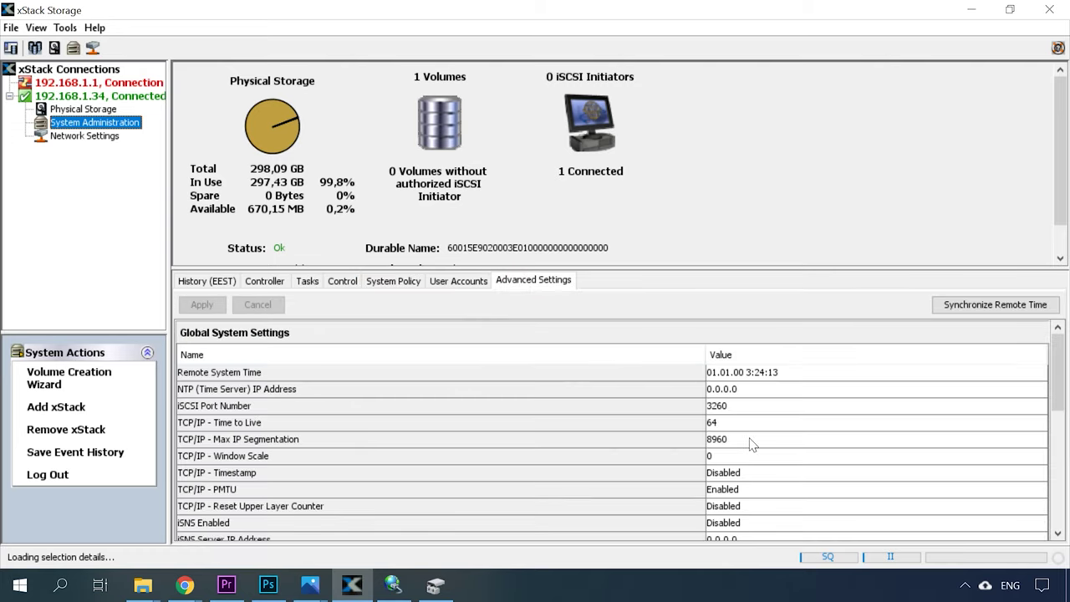
{"action": "left_click_drag", "start_coordinate": [1057, 368], "coordinate": [1058, 393]}
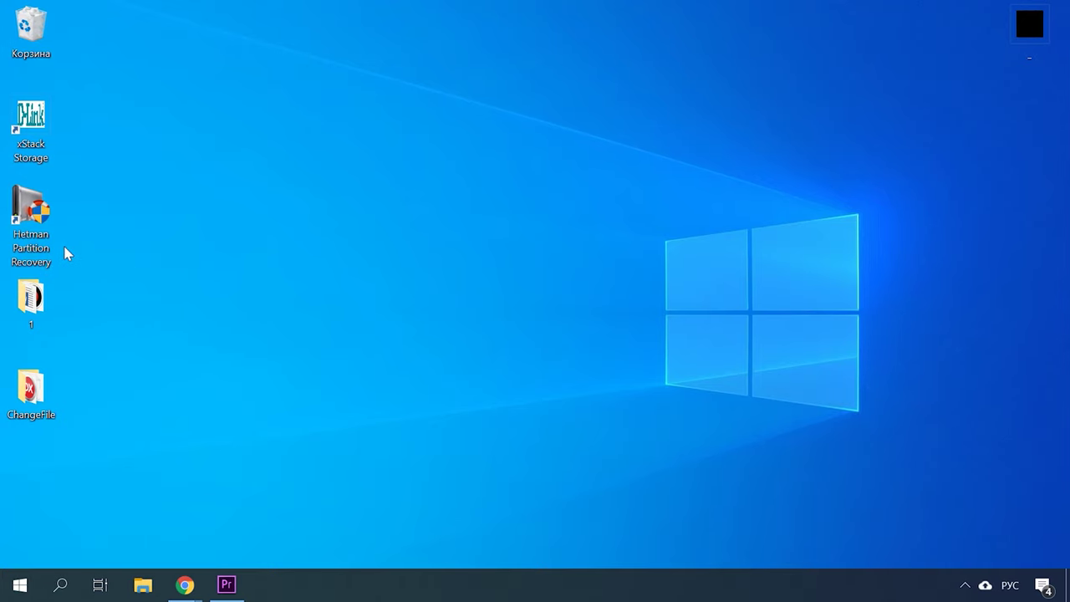
Launch Hetman Partition Recovery from the desktop and select the 296 GB Новый том (G:) volume
{"action": "double_click", "coordinate": [31, 246]}
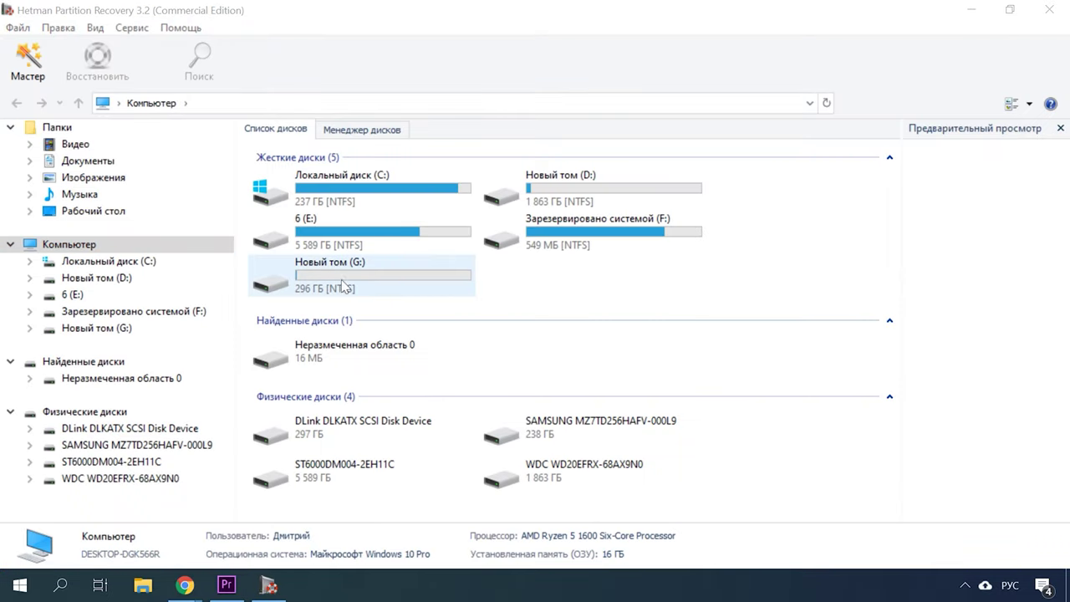
{"action": "left_click", "coordinate": [389, 286]}
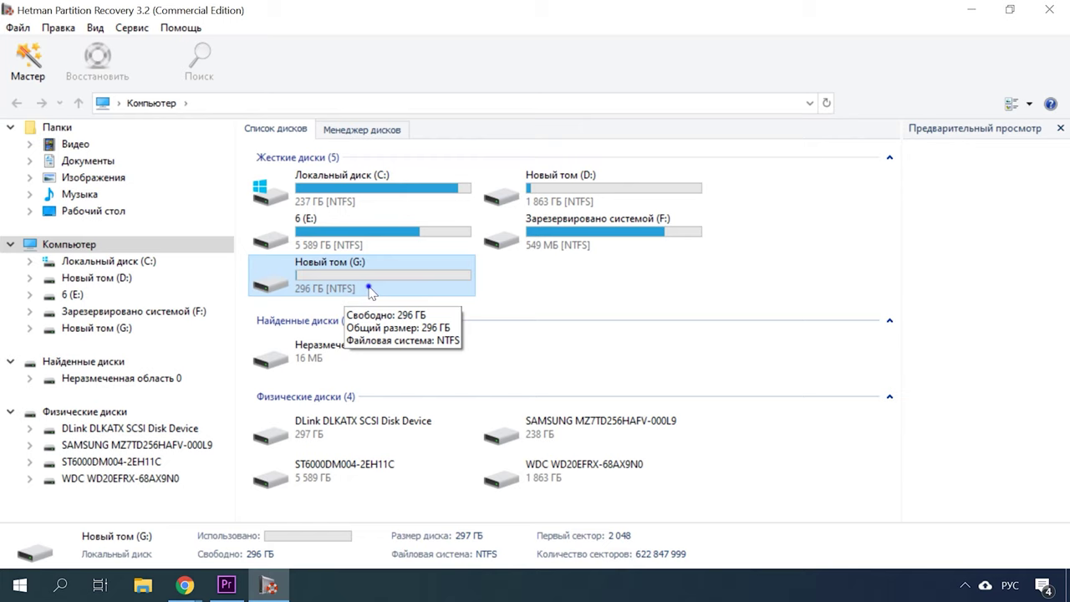
Open Новый том (G:) with Быстрое сканирование and browse the 10 folders and 258 files found
{"action": "right_click", "coordinate": [369, 288]}
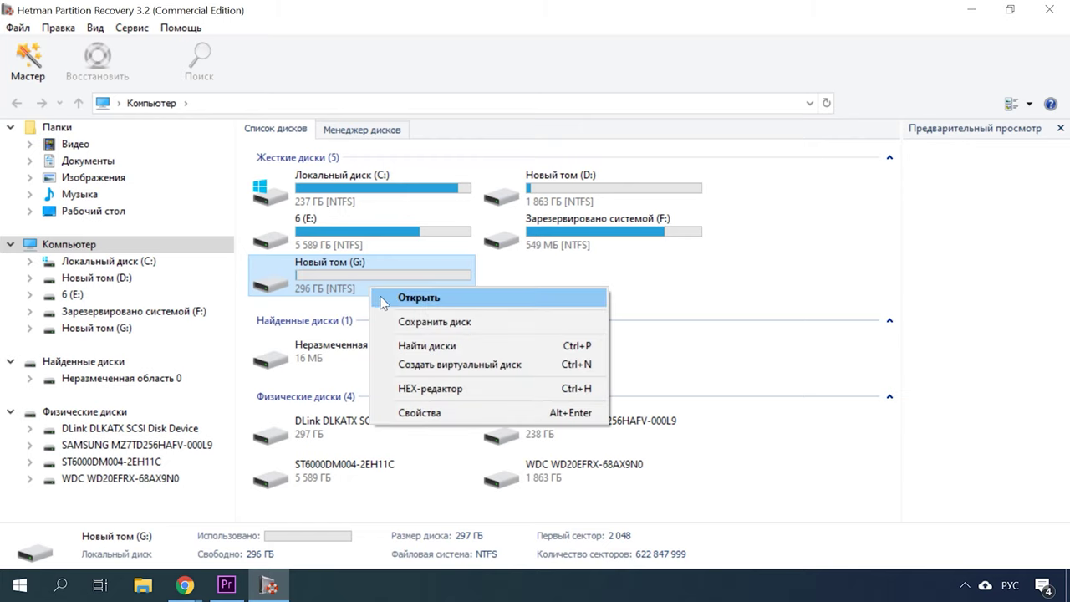
{"action": "left_click", "coordinate": [428, 302]}
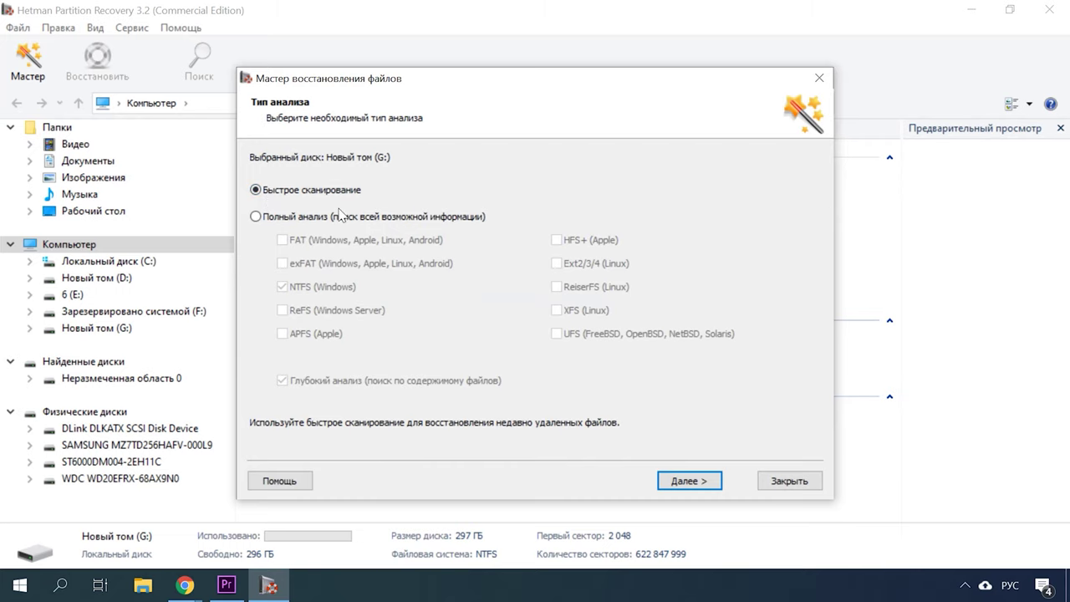
{"action": "left_click", "coordinate": [688, 481]}
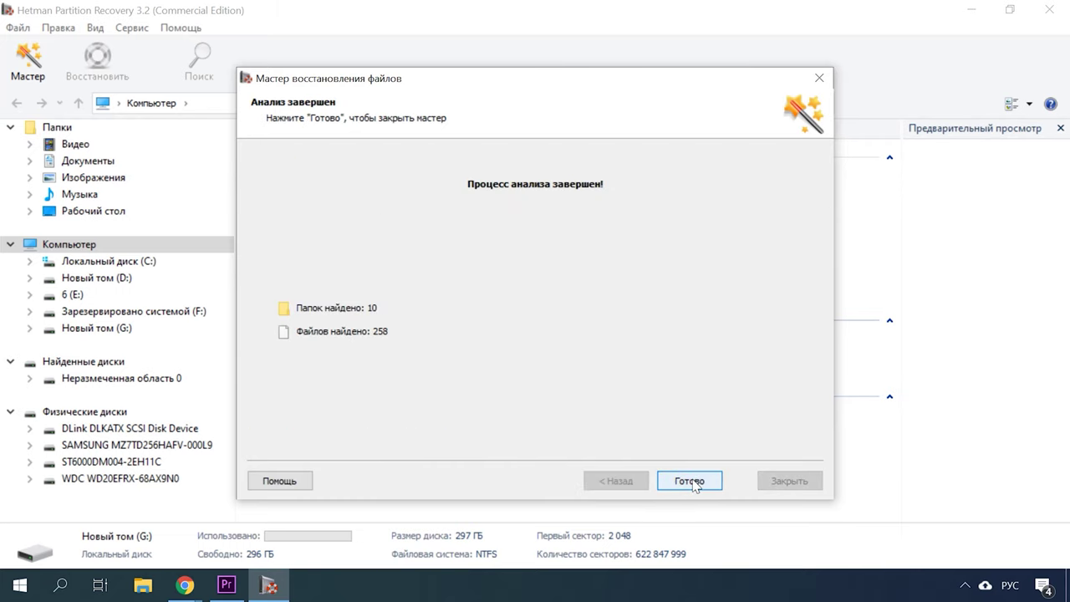
{"action": "left_click", "coordinate": [681, 483]}
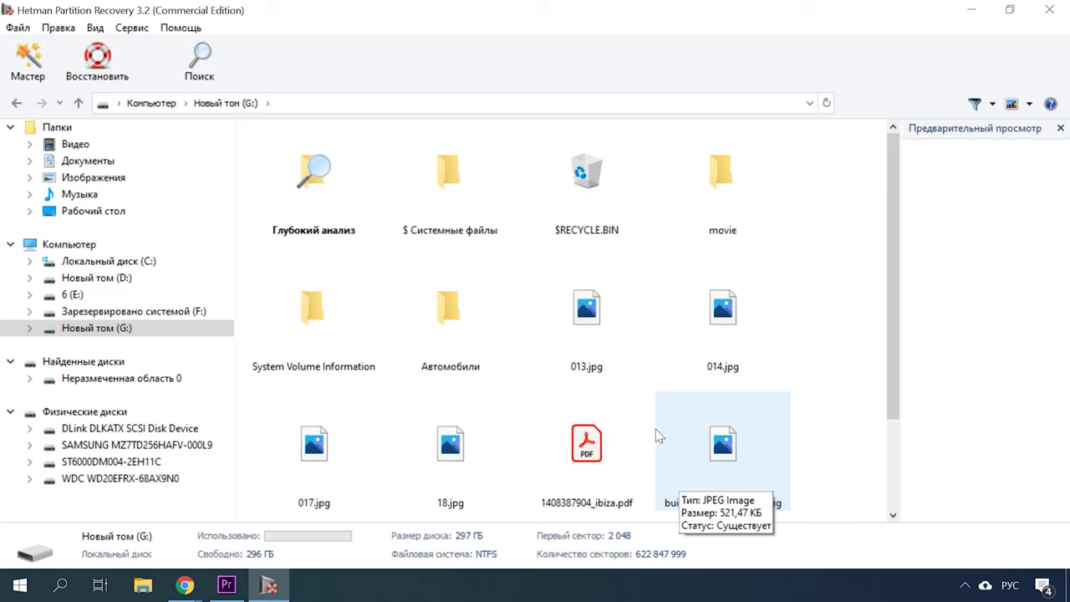
{"action": "scroll", "coordinate": [568, 431], "scroll_direction": "down", "scroll_amount": 2}
Re-analyze Новый том (G:) using Полный анализ instead of the quick scan
{"action": "right_click", "coordinate": [107, 329]}
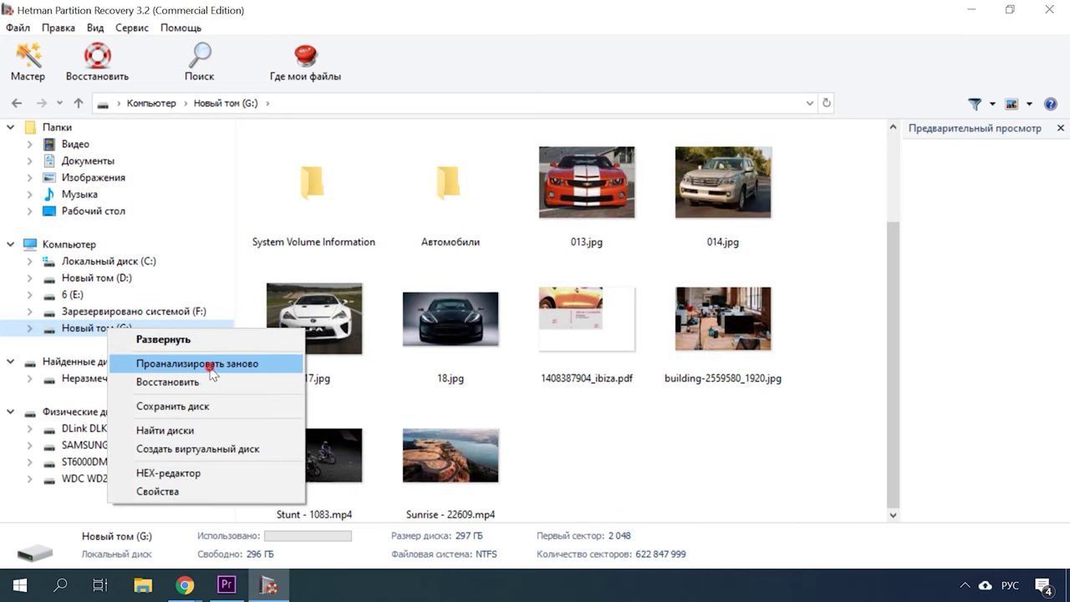
{"action": "left_click", "coordinate": [213, 369]}
{"action": "left_click", "coordinate": [285, 216]}
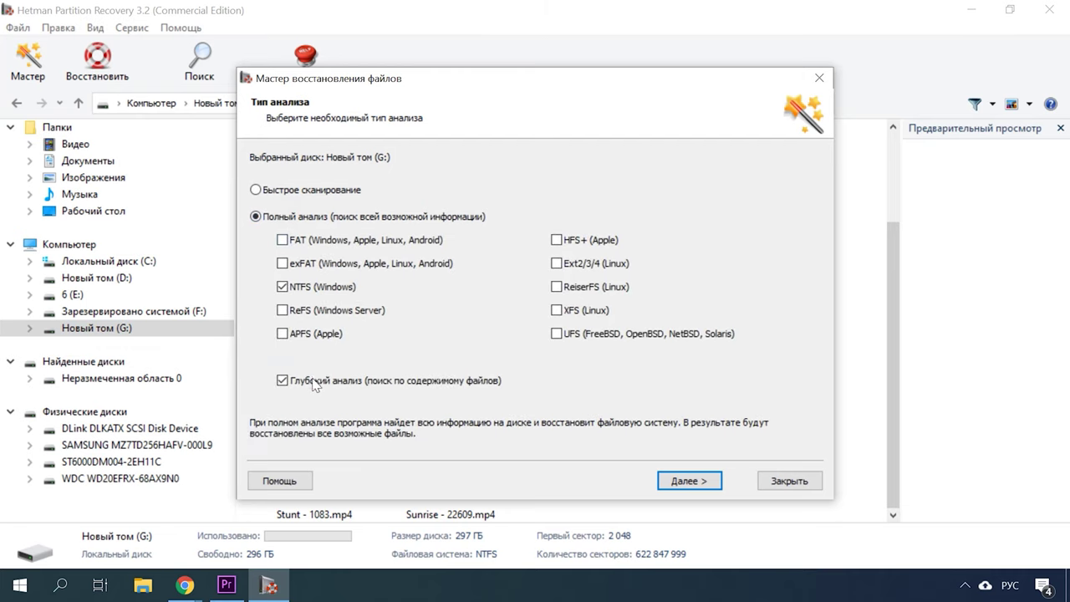
{"action": "left_click", "coordinate": [702, 483]}
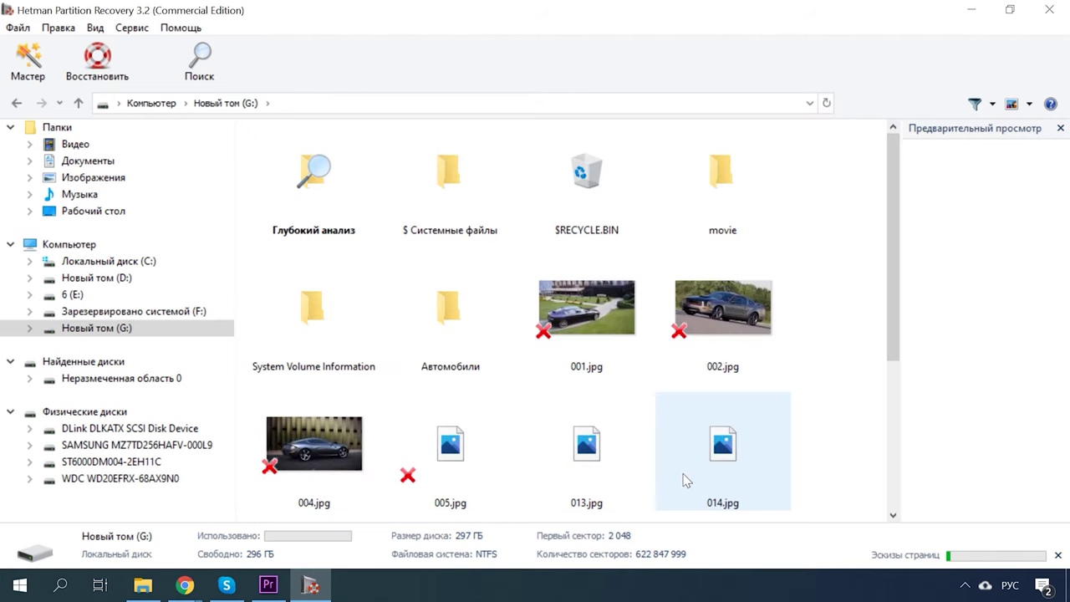
Select deleted photos 001.jpg, 002.jpg, 004.jpg and 005.jpg and start Восстановить
{"action": "left_click_drag", "start_coordinate": [858, 309], "coordinate": [559, 318]}
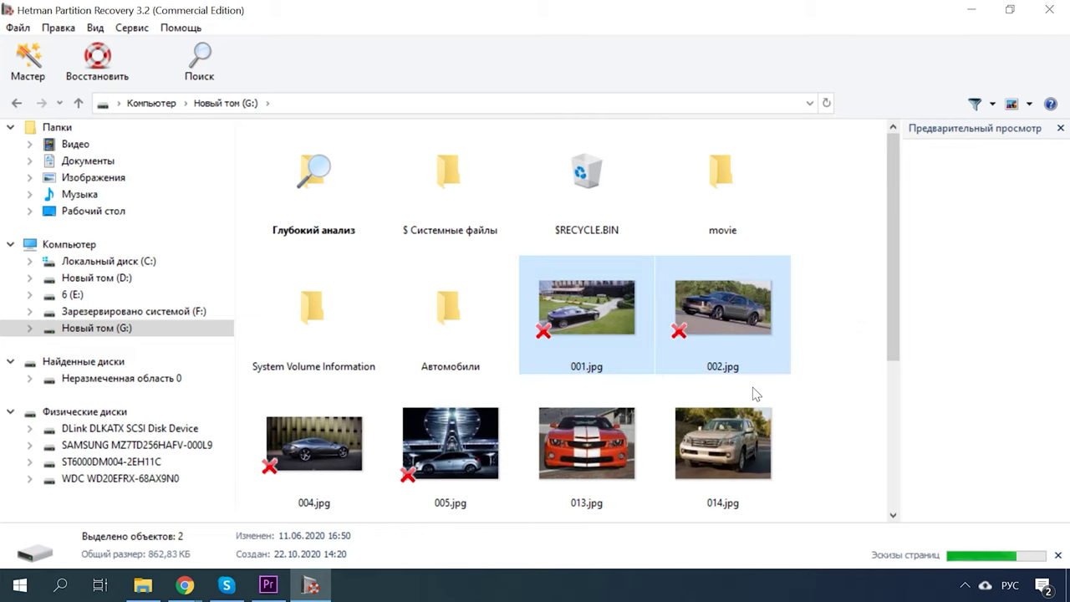
{"action": "left_click", "coordinate": [858, 318]}
{"action": "left_click", "coordinate": [723, 309], "text": "ctrl"}
{"action": "left_click", "coordinate": [587, 309], "text": "ctrl"}
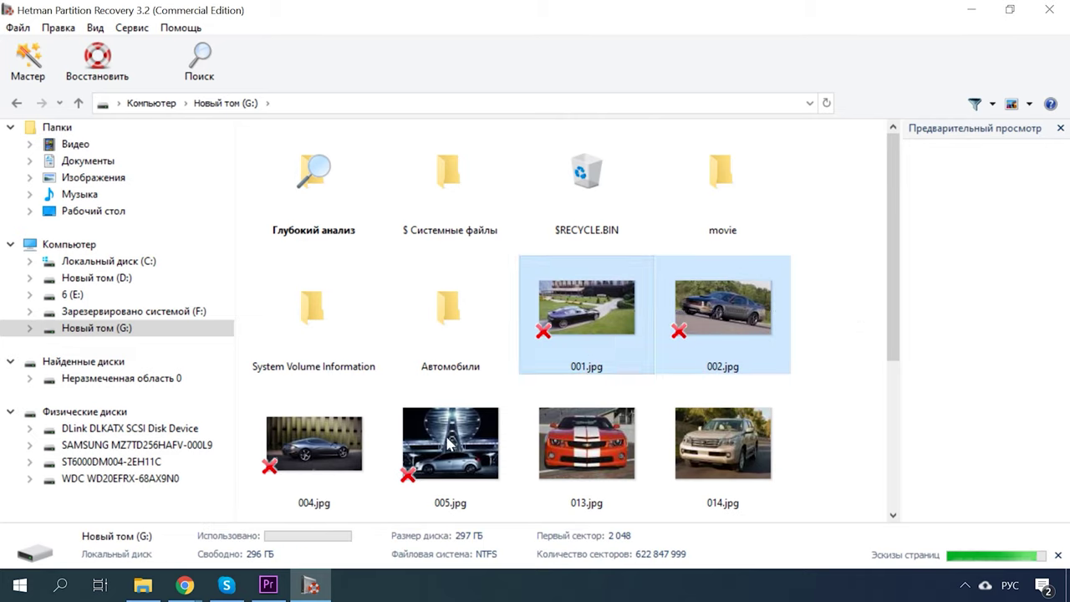
{"action": "left_click", "coordinate": [451, 443], "text": "ctrl"}
{"action": "left_click", "coordinate": [351, 463], "text": "ctrl"}
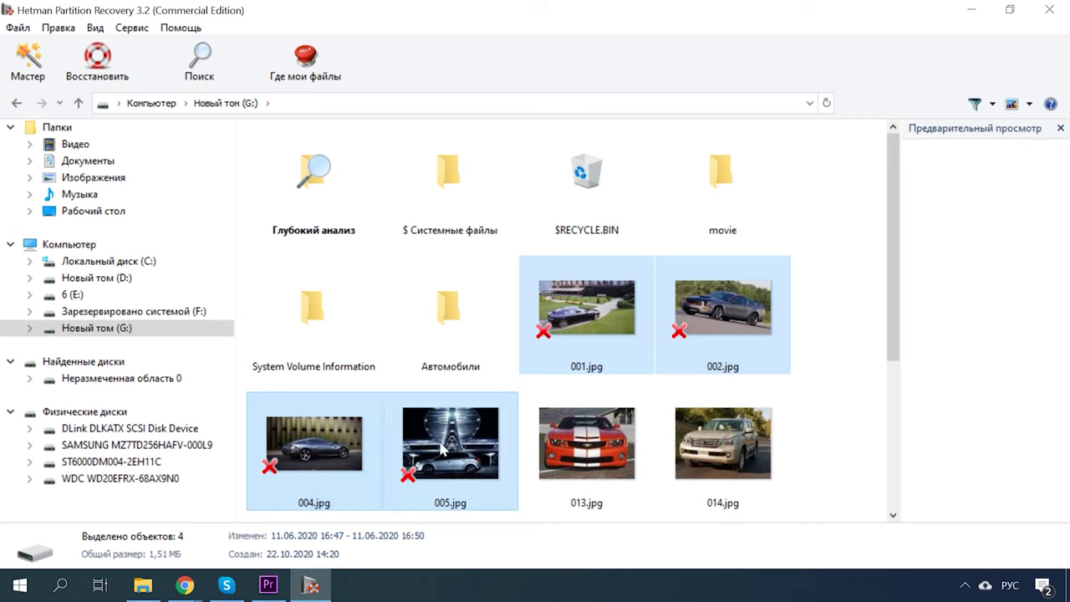
{"action": "left_click", "coordinate": [92, 80]}
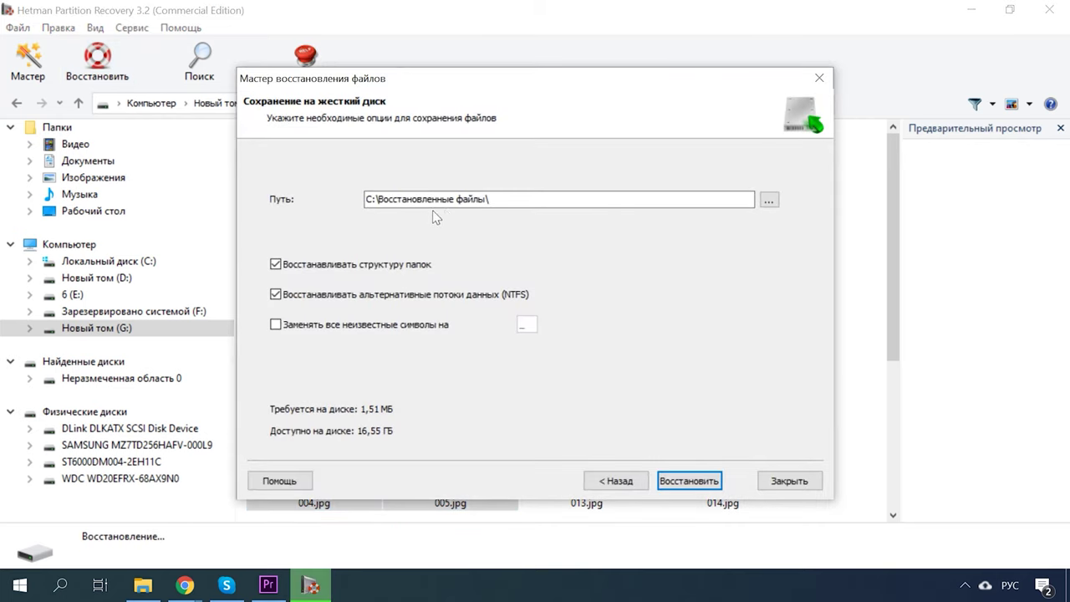
Save the four recovered JPGs to C:\Восстановленные файлы\ and close the finished wizard
{"action": "left_click", "coordinate": [694, 484]}
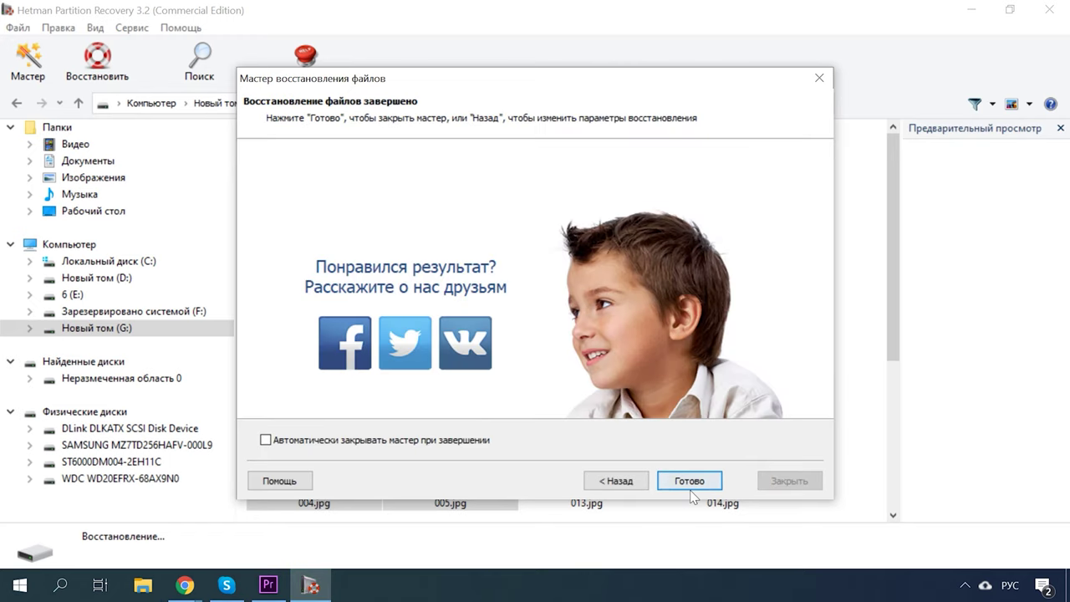
{"action": "left_click", "coordinate": [692, 492]}
{"action": "left_click", "coordinate": [818, 431]}
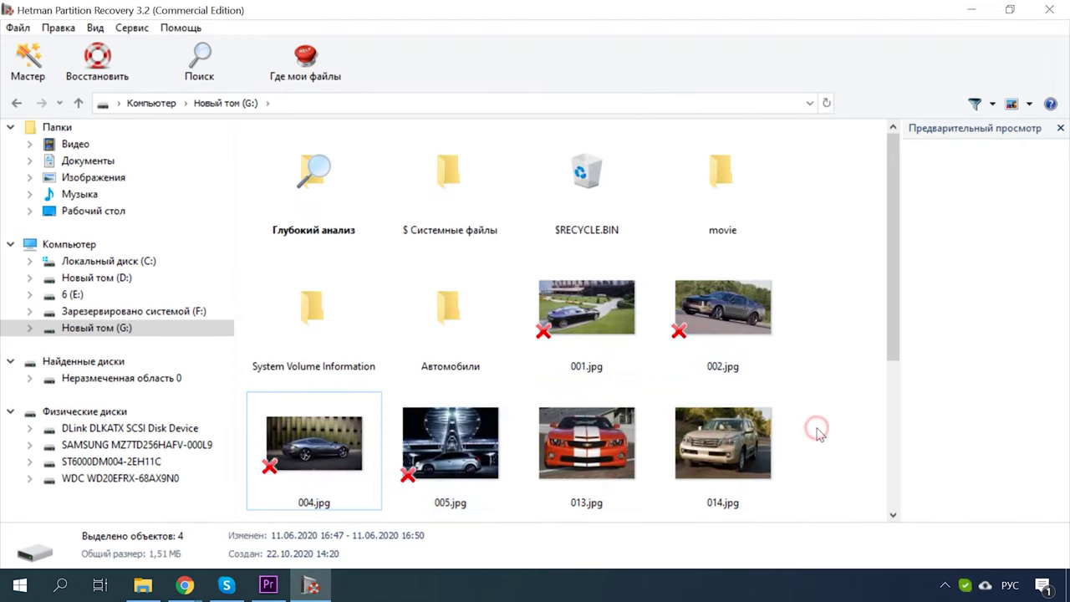
{"action": "left_click", "coordinate": [125, 30]}
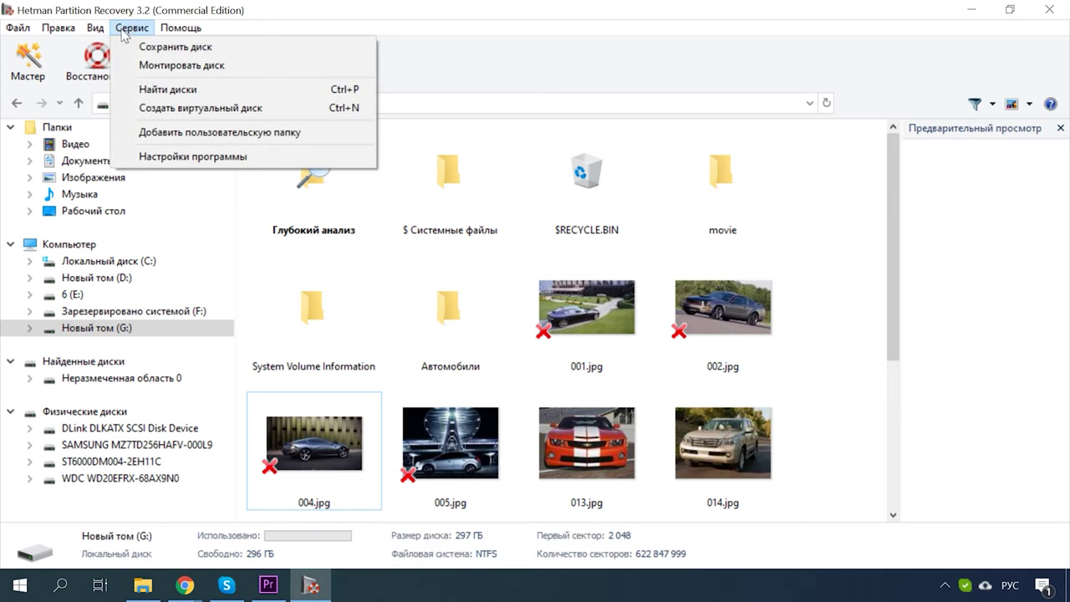
Save a full disk image of Новый том (G:) to D:\Новый том (G).dsk
{"action": "left_click", "coordinate": [171, 48]}
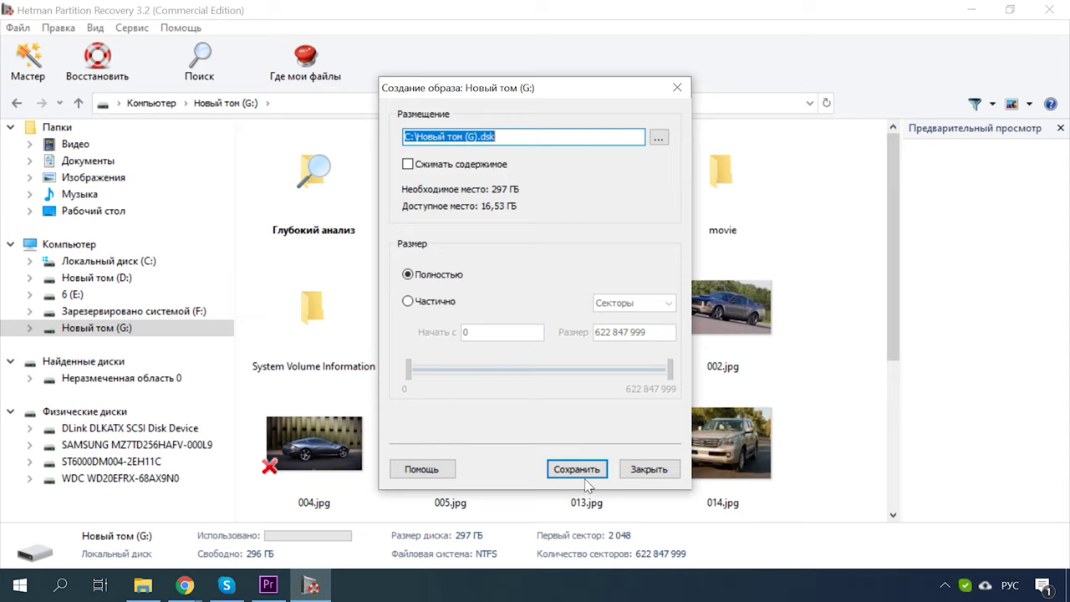
{"action": "left_click", "coordinate": [661, 138]}
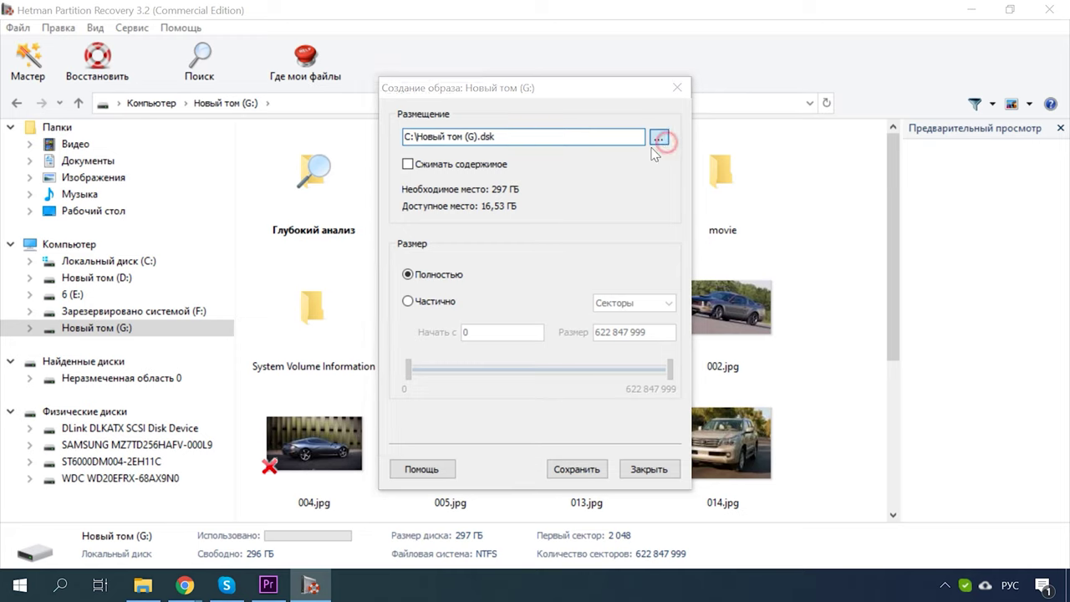
{"action": "left_click", "coordinate": [109, 311]}
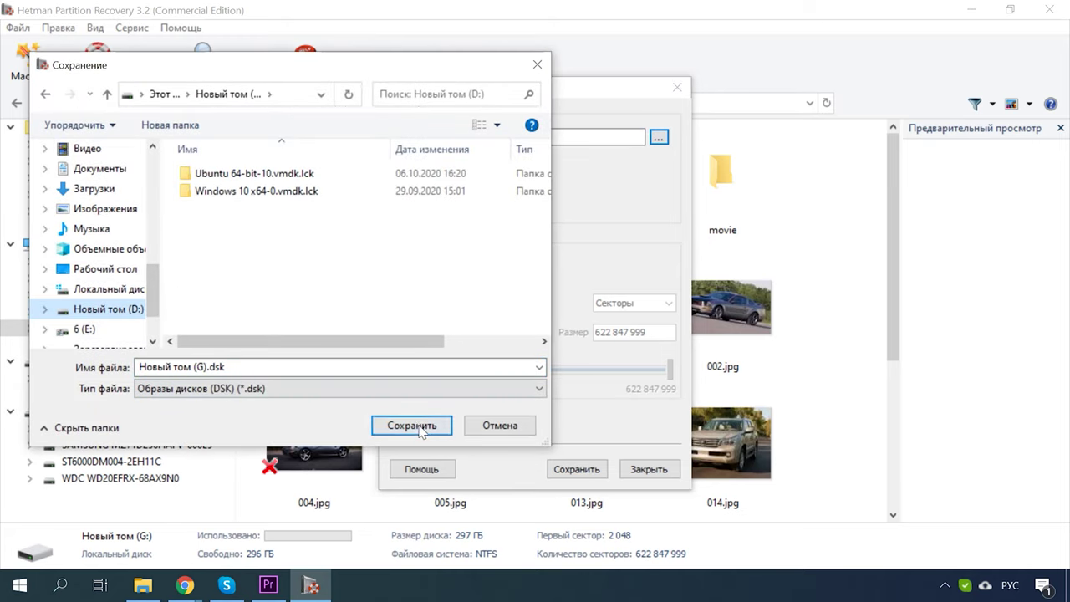
{"action": "left_click", "coordinate": [411, 425]}
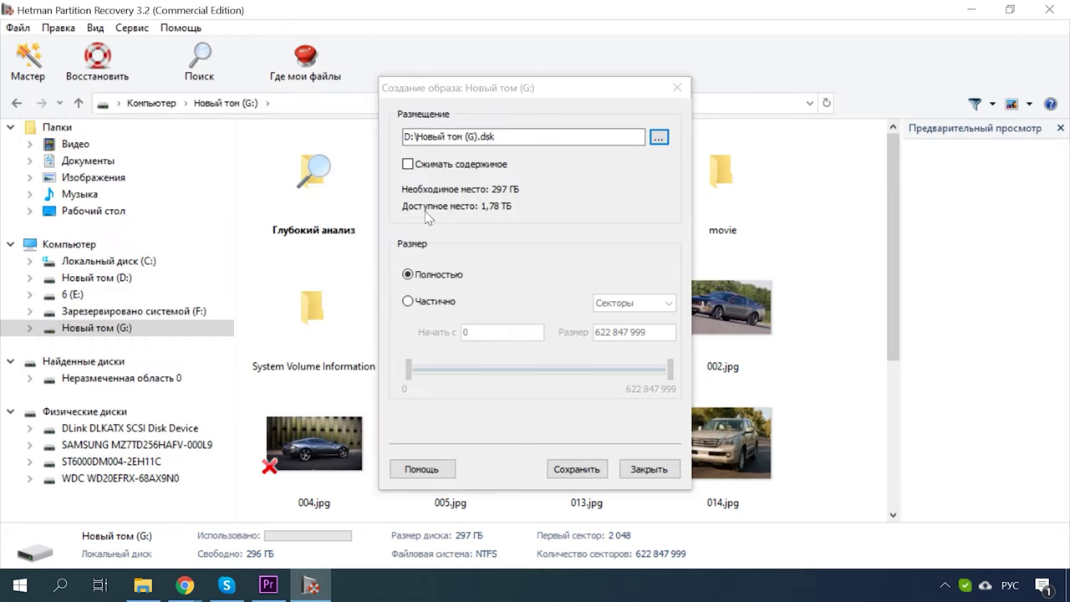
{"action": "left_click", "coordinate": [579, 473]}
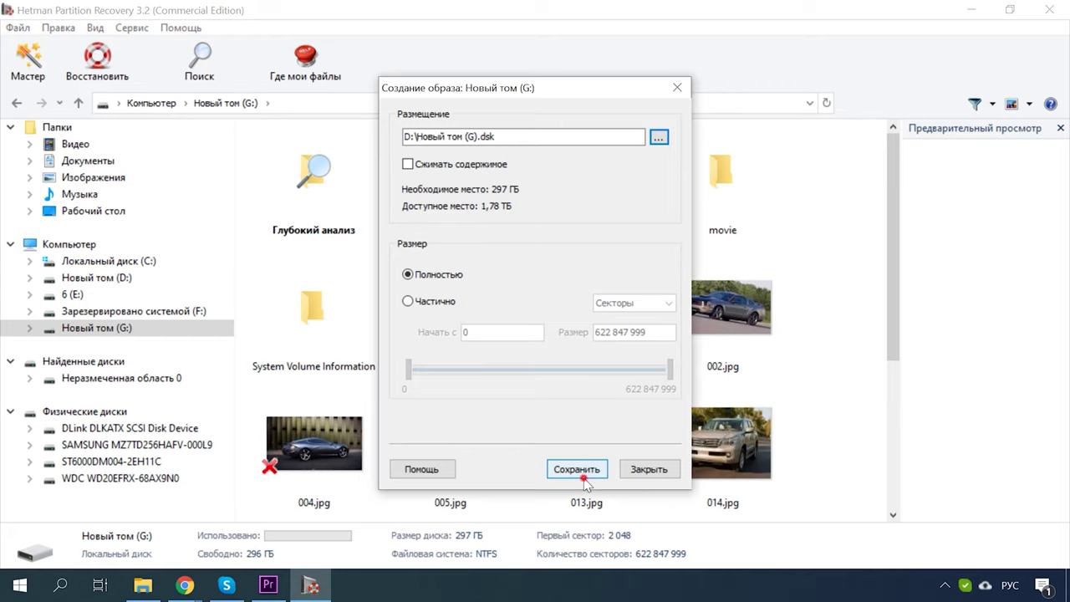